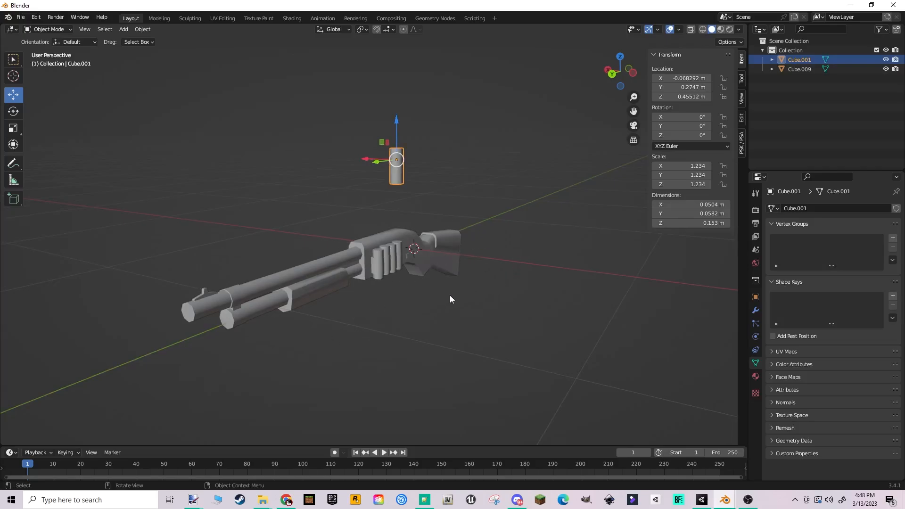
- Lower the loose shell above the shotgun by about 0.136 m along Z
{"action": "middle_click_drag", "start_coordinate": [433, 263], "coordinate": [343, 264]}
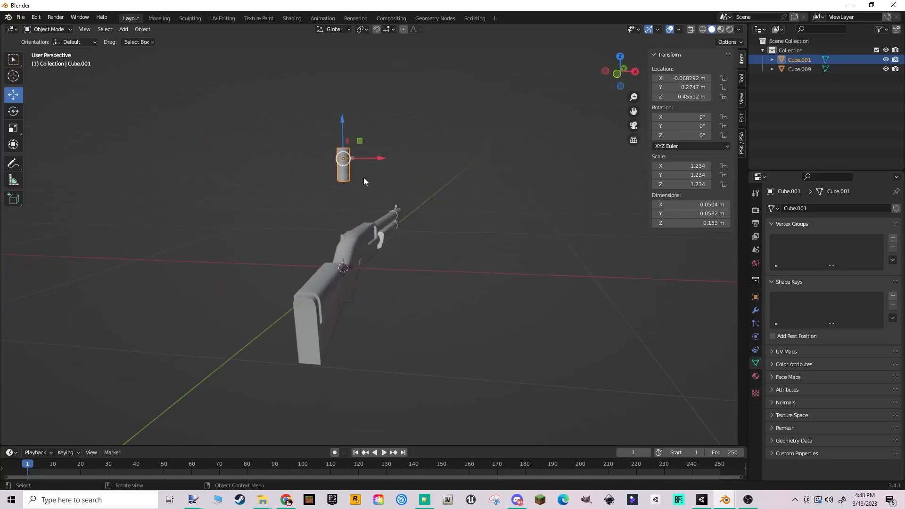
{"action": "left_click_drag", "start_coordinate": [342, 127], "coordinate": [344, 157]}
{"action": "middle_click_drag", "start_coordinate": [344, 157], "coordinate": [507, 244]}
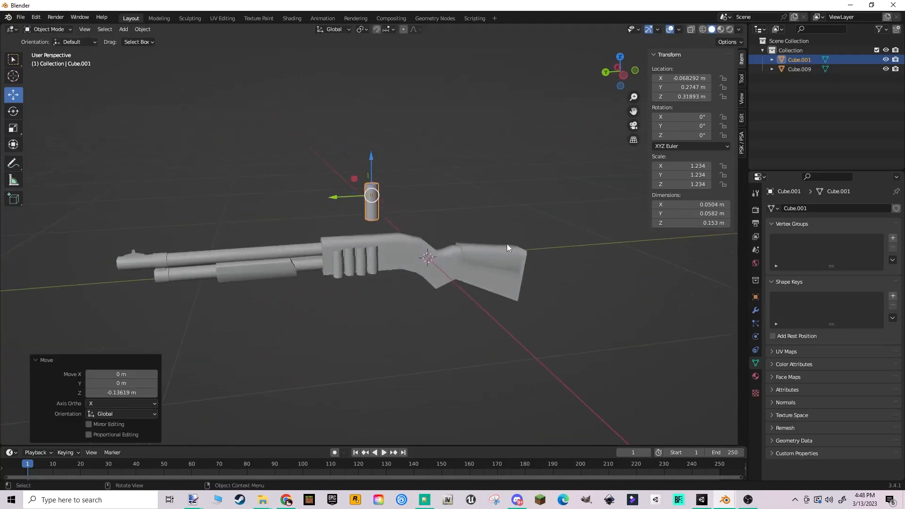
{"action": "left_click", "coordinate": [522, 238]}
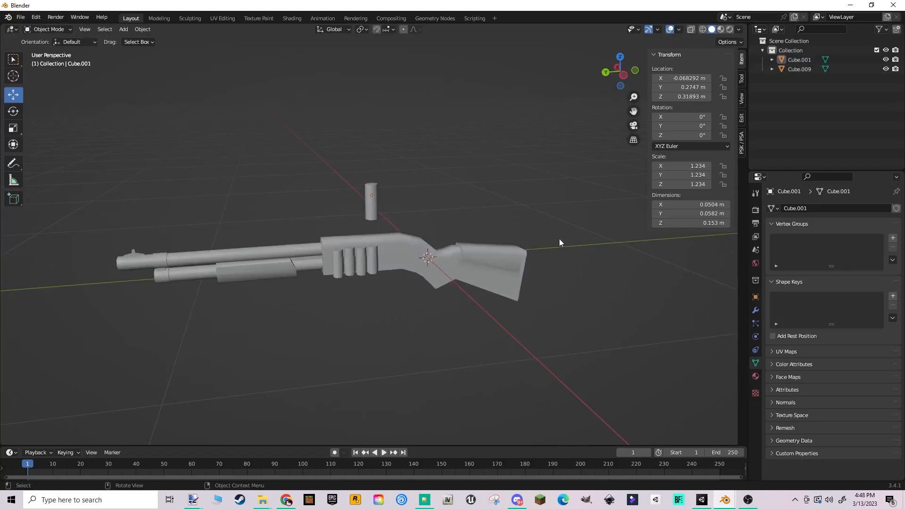
- Examine the shotgun and the loose shell as two separate objects from several sides
{"action": "middle_click_drag", "start_coordinate": [357, 215], "coordinate": [447, 245]}
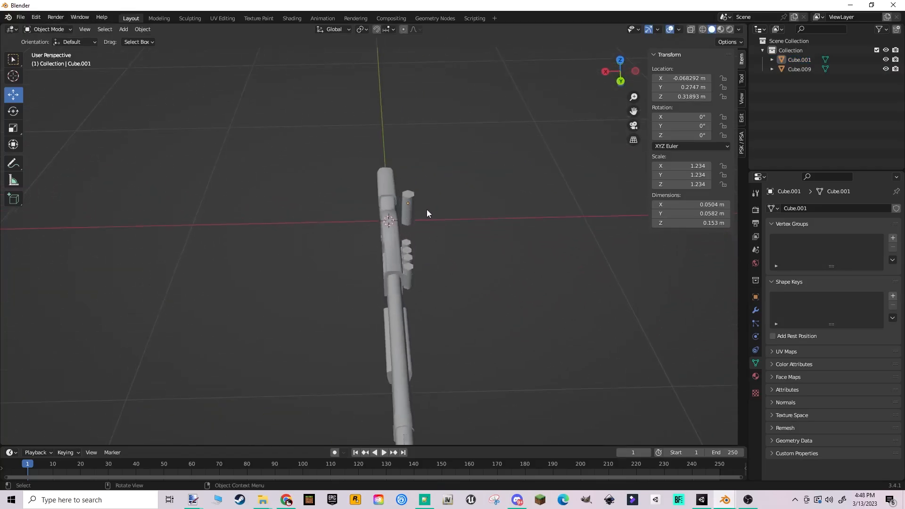
{"action": "middle_click_drag", "start_coordinate": [427, 214], "coordinate": [461, 231]}
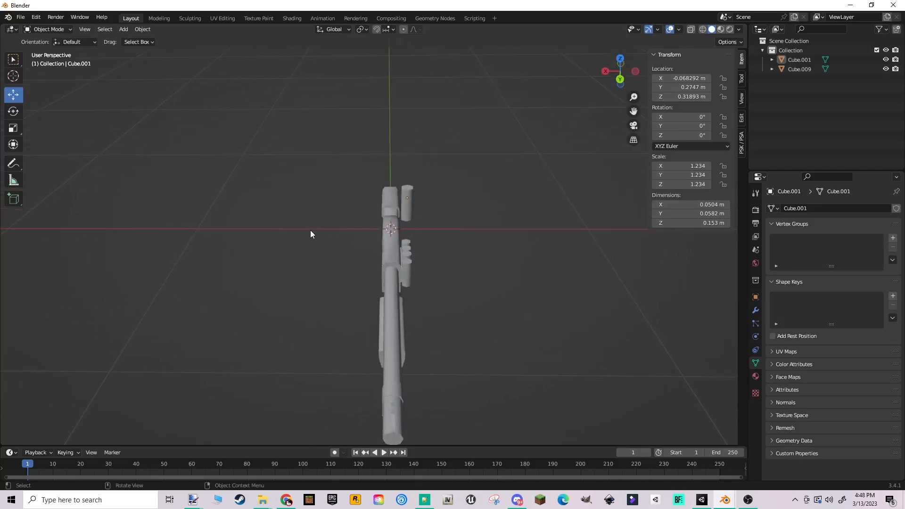
{"action": "middle_click_drag", "start_coordinate": [310, 234], "coordinate": [439, 239]}
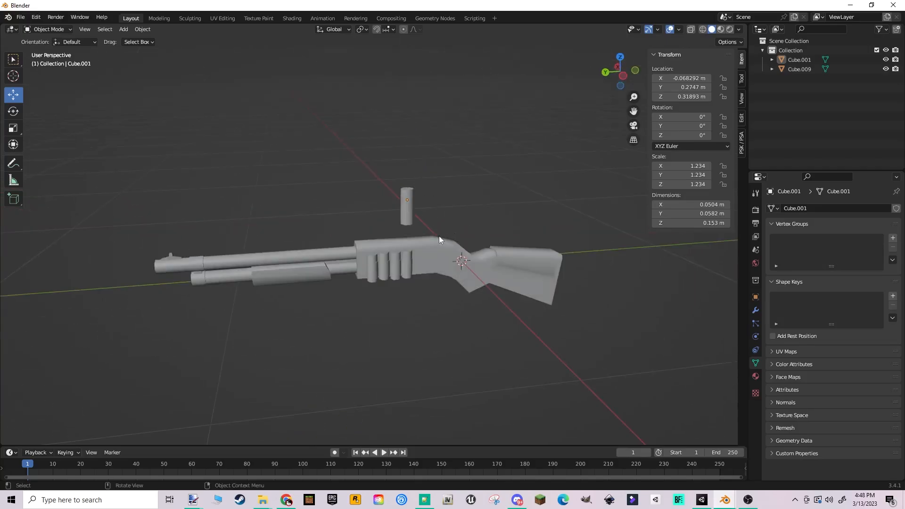
{"action": "left_click", "coordinate": [406, 207]}
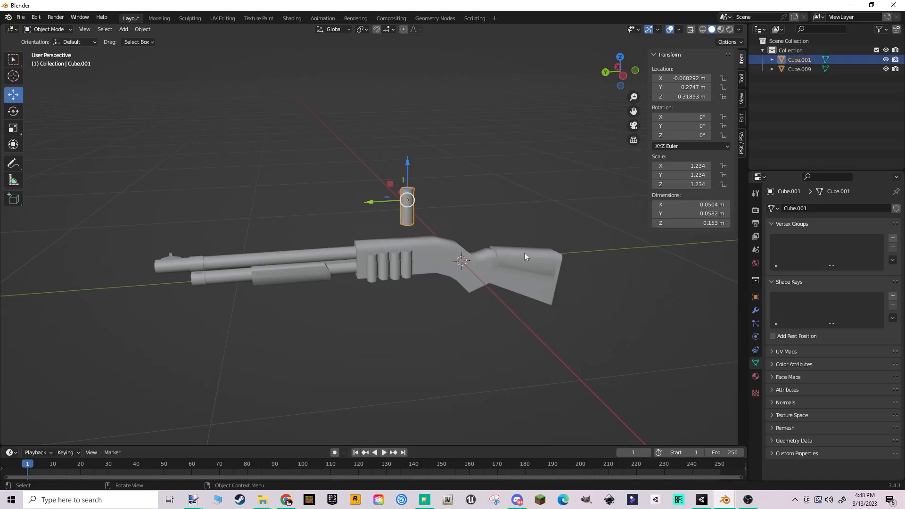
{"action": "left_click", "coordinate": [423, 256]}
{"action": "scroll", "coordinate": [472, 196], "scroll_direction": "up", "scroll_amount": 2}
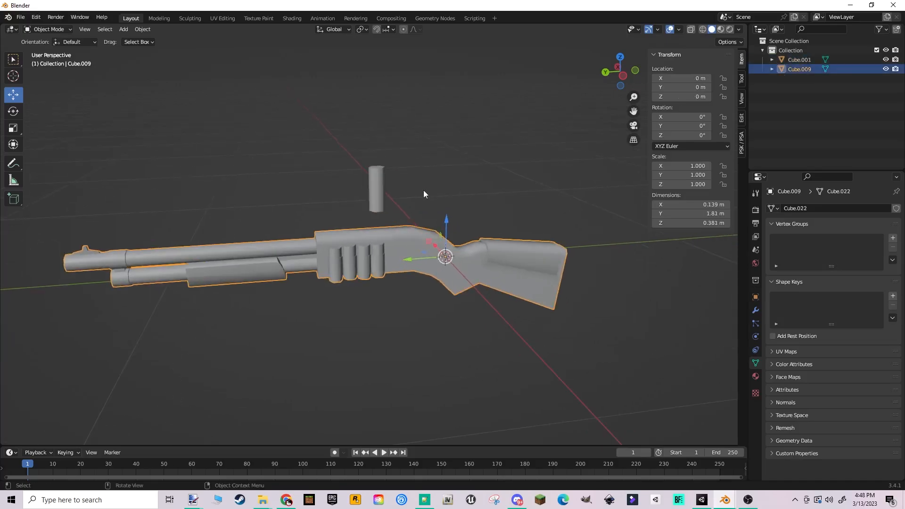
{"action": "left_click", "coordinate": [416, 198]}
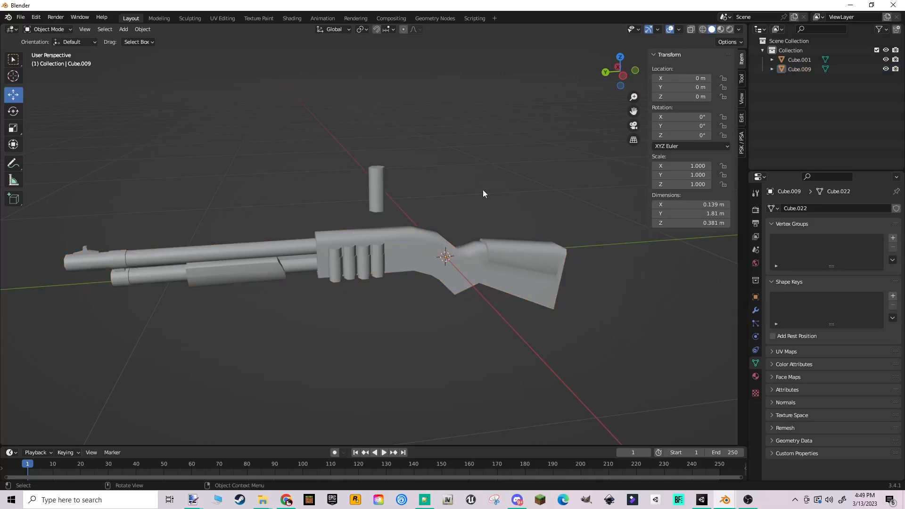
- Scale the loose shell up uniformly in Object Mode to a scale of about 2.692
{"action": "left_click", "coordinate": [376, 180]}
{"action": "middle_click_drag", "start_coordinate": [377, 180], "coordinate": [427, 189]}
{"action": "key", "text": "s"}
{"action": "left_click", "coordinate": [460, 290]}
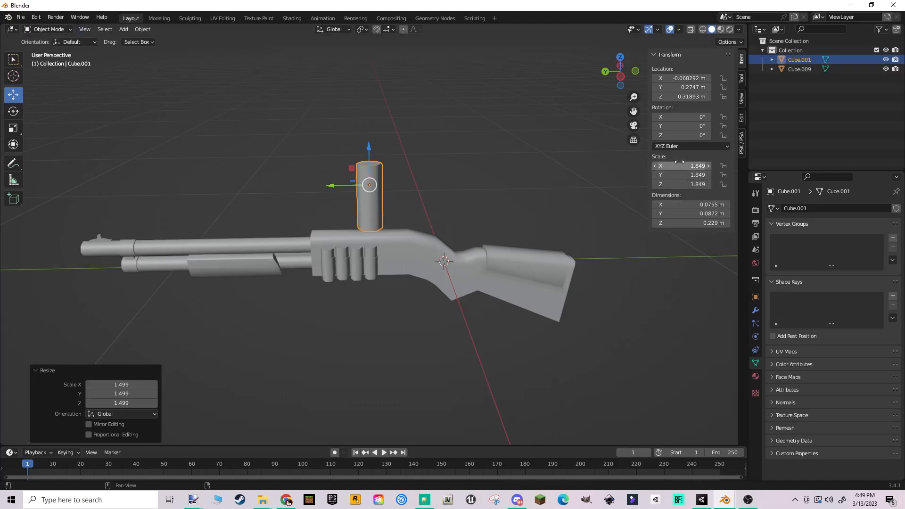
{"action": "key", "text": "s"}
{"action": "left_click", "coordinate": [485, 259]}
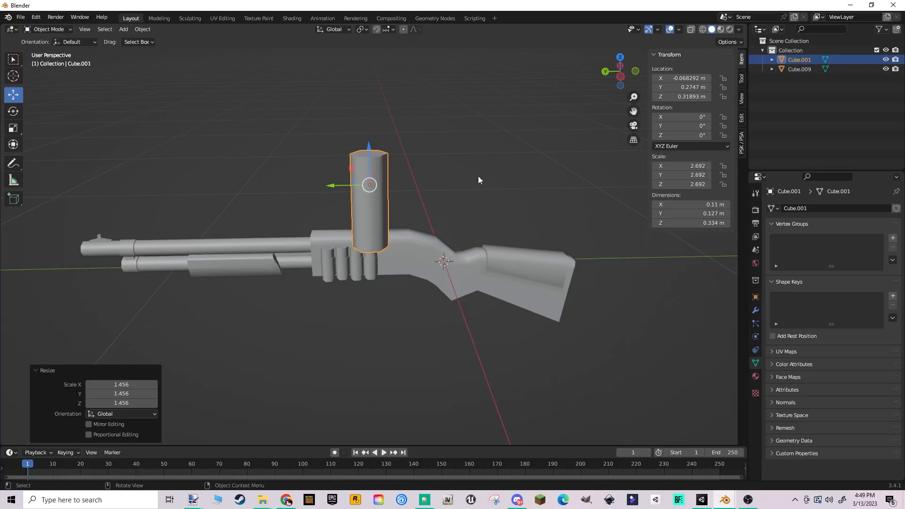
- Enlarge the shell's whole mesh about 2.06 times in Edit Mode and apply the object's scale in Object Mode
{"action": "key", "text": "Tab"}
{"action": "key", "text": "a"}
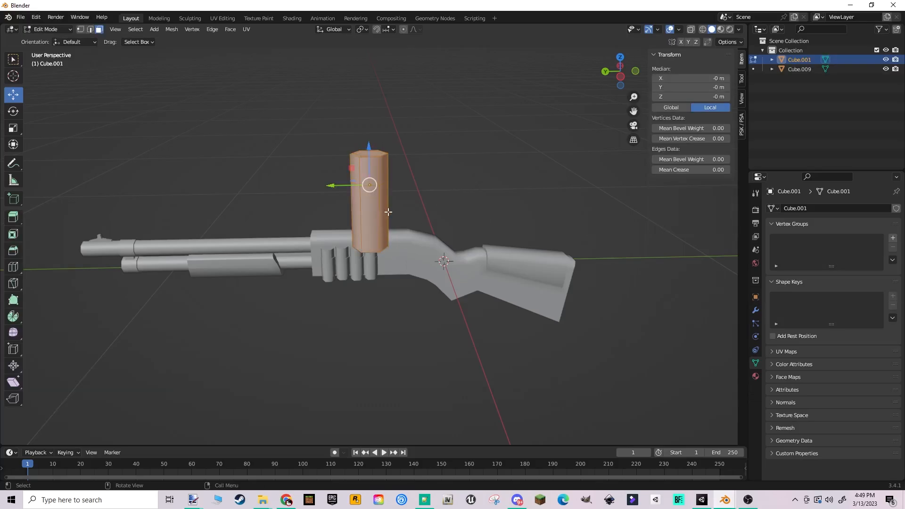
{"action": "key", "text": "s"}
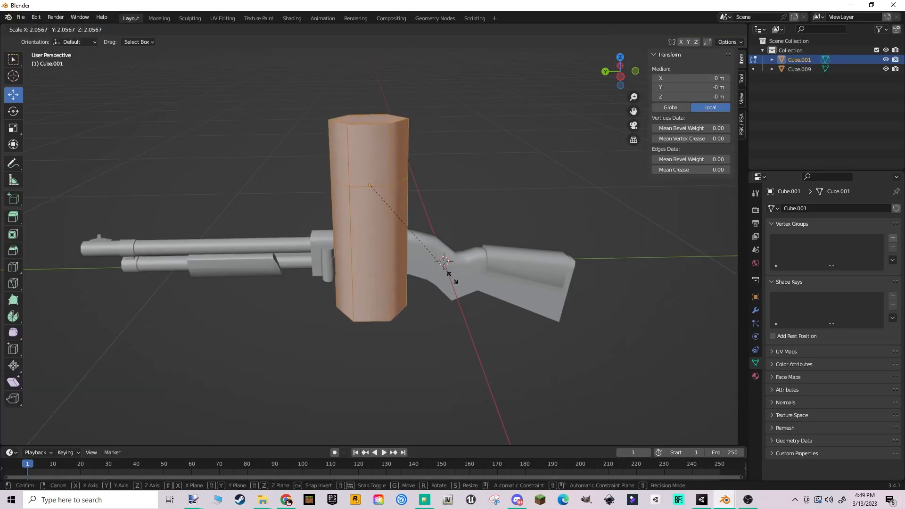
{"action": "left_click", "coordinate": [452, 279]}
{"action": "key", "text": "Tab"}
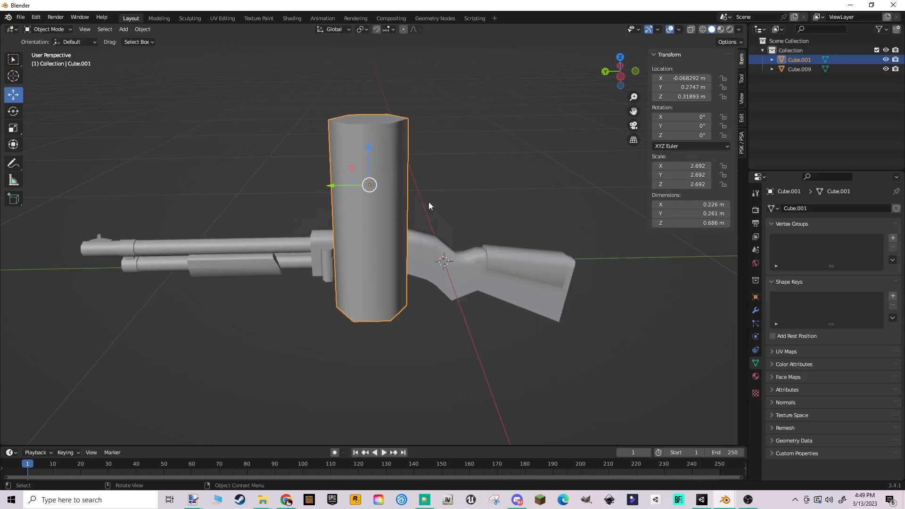
{"action": "key", "text": "ctrl+a"}
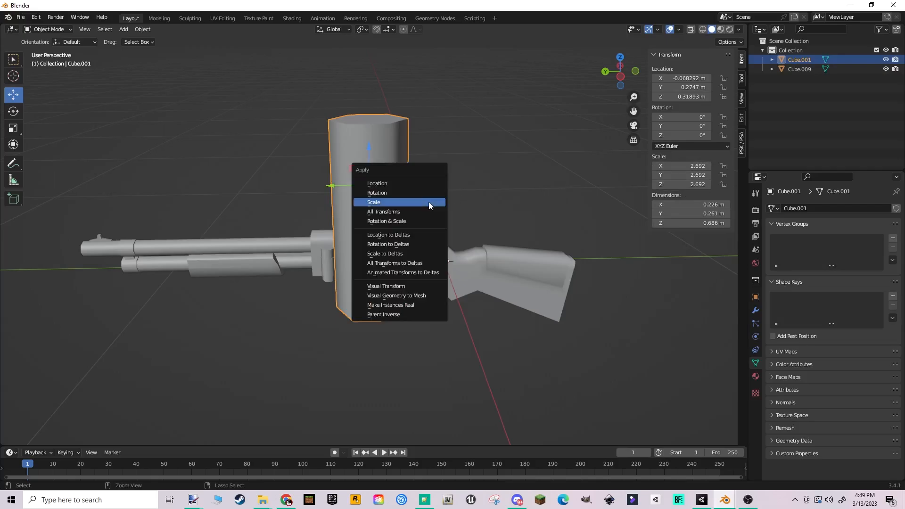
{"action": "left_click", "coordinate": [387, 202]}
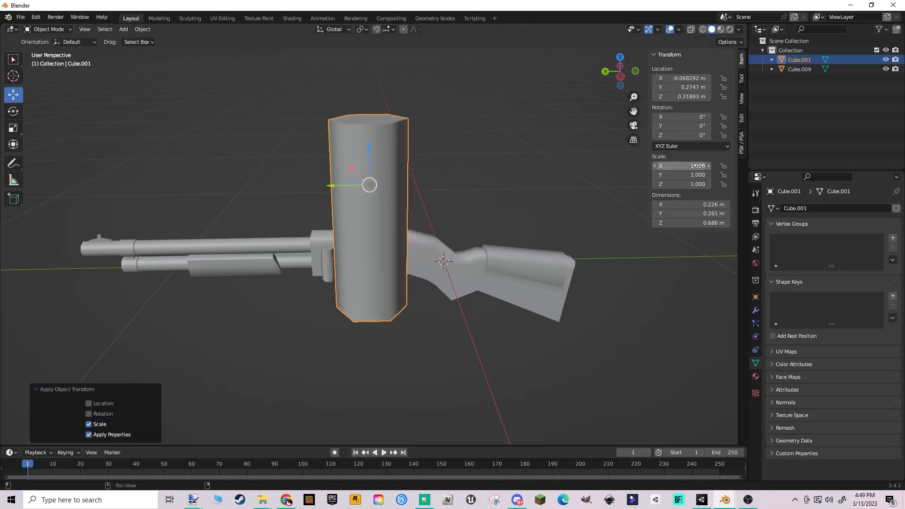
- Shrink the shell uniformly by a factor of about 0.233 in Object Mode and apply its scale
{"action": "key", "text": "s"}
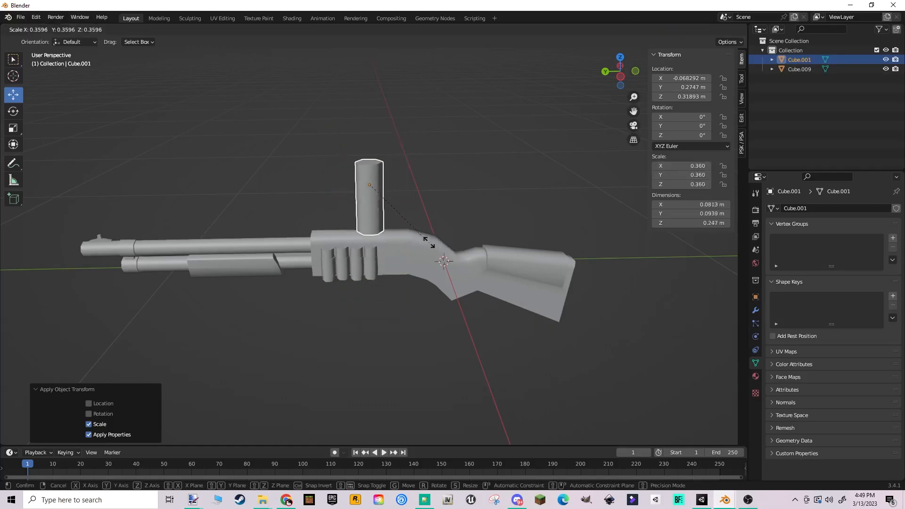
{"action": "left_click", "coordinate": [406, 225]}
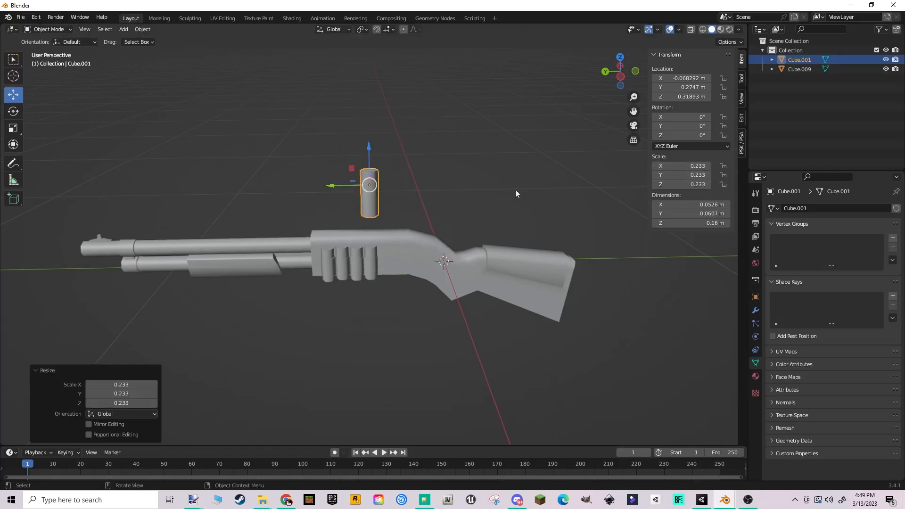
{"action": "key", "text": "ctrl+a"}
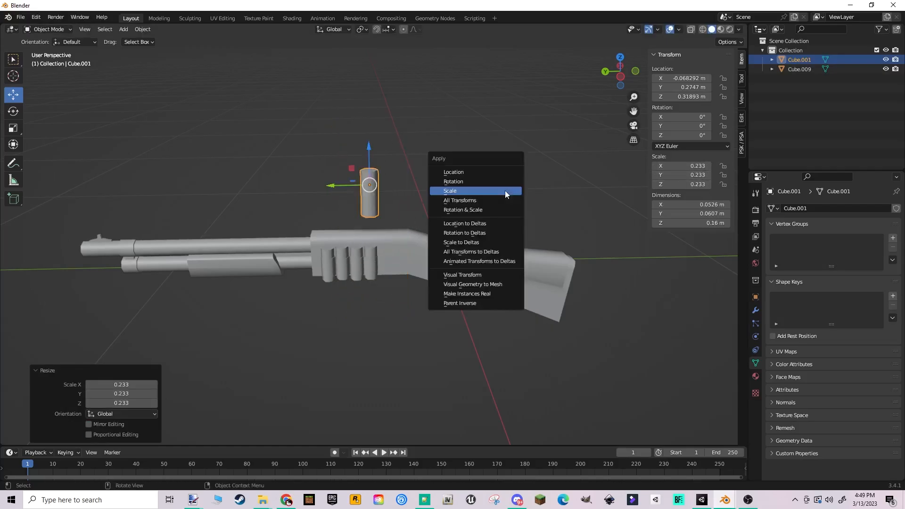
{"action": "left_click", "coordinate": [460, 193]}
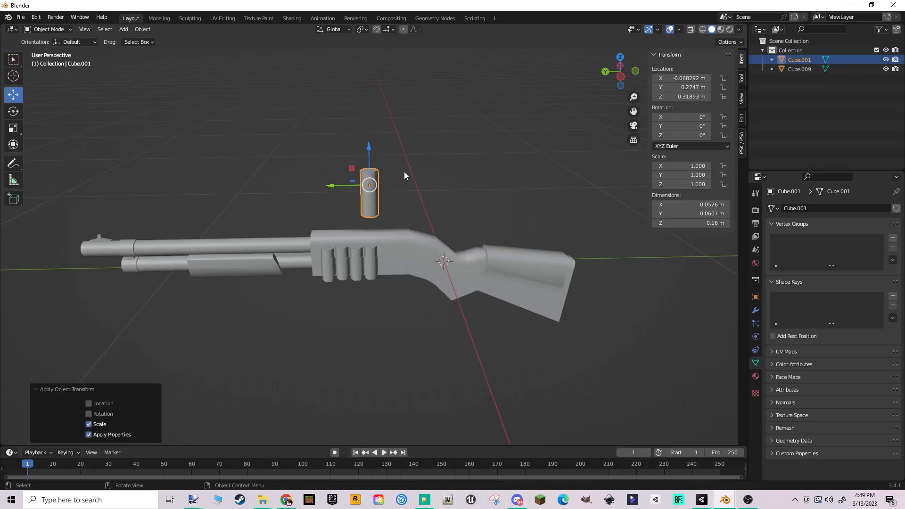
{"action": "middle_click_drag", "start_coordinate": [403, 171], "coordinate": [444, 237]}
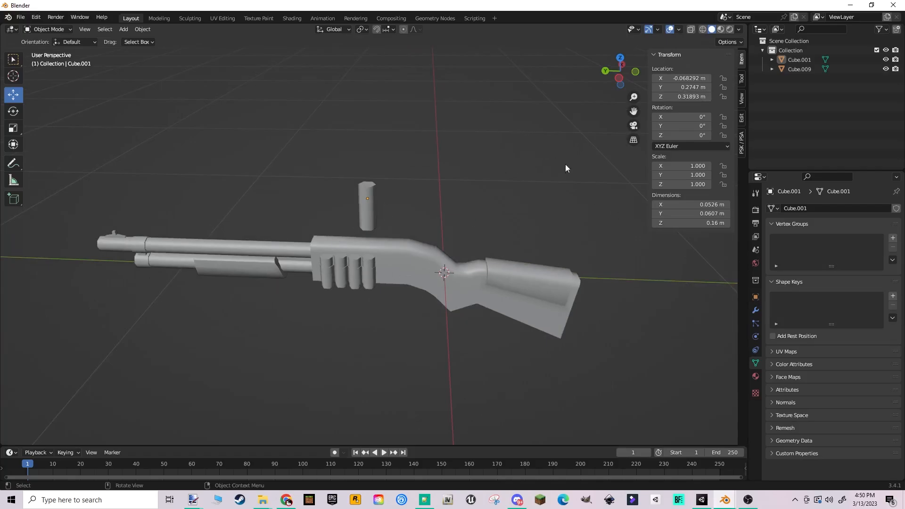
- Turn on the Face Orientation overlay and inspect the shotgun's barrel and magazine tube for inverted faces
{"action": "left_click", "coordinate": [677, 30]}
{"action": "left_click", "coordinate": [680, 30]}
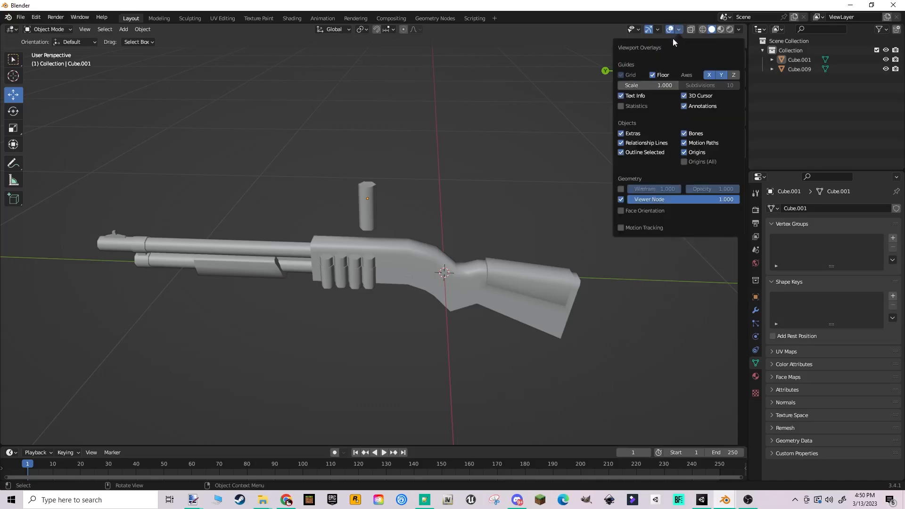
{"action": "left_click", "coordinate": [622, 211]}
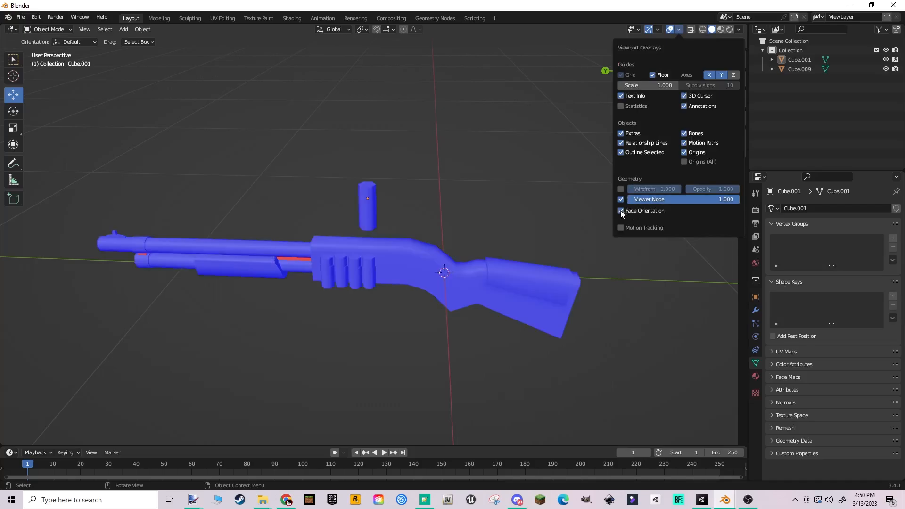
{"action": "middle_click_drag", "start_coordinate": [380, 216], "coordinate": [406, 218]}
{"action": "scroll", "coordinate": [364, 195], "scroll_direction": "up", "scroll_amount": 3}
{"action": "middle_click_drag", "start_coordinate": [310, 217], "coordinate": [348, 191], "text": "shift"}
{"action": "middle_click_drag", "start_coordinate": [237, 172], "coordinate": [368, 181], "text": "shift"}
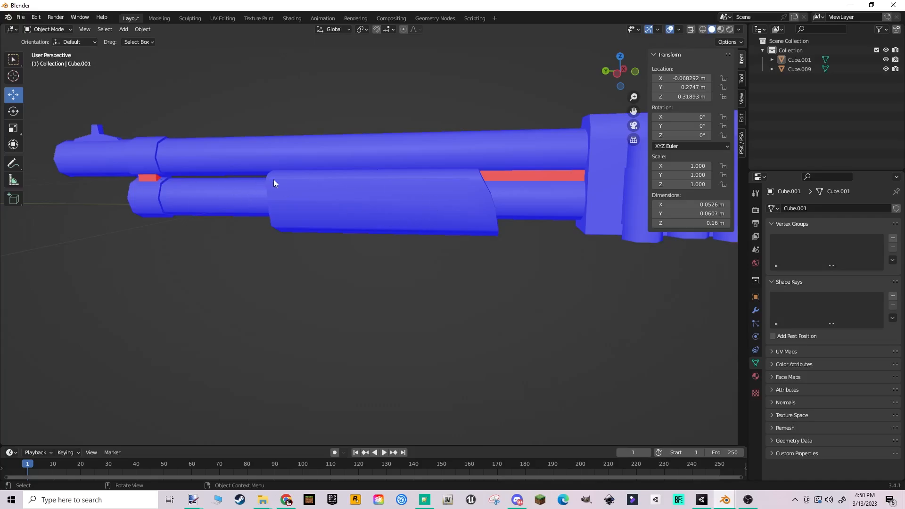
- In Edit Mode, recalculate the outside normals of the linked strip between the barrel and magazine tube, ahead of the receiver
{"action": "left_click", "coordinate": [553, 187]}
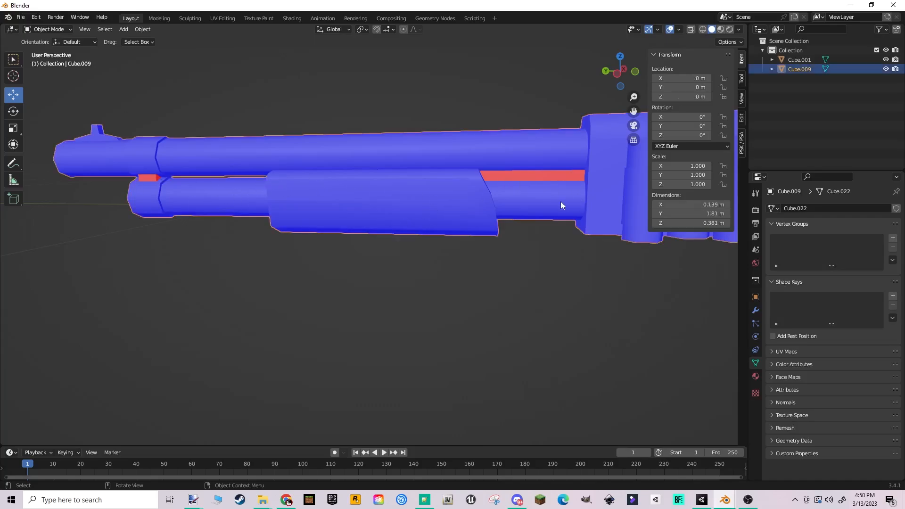
{"action": "middle_click_drag", "start_coordinate": [561, 202], "coordinate": [519, 214], "text": "shift"}
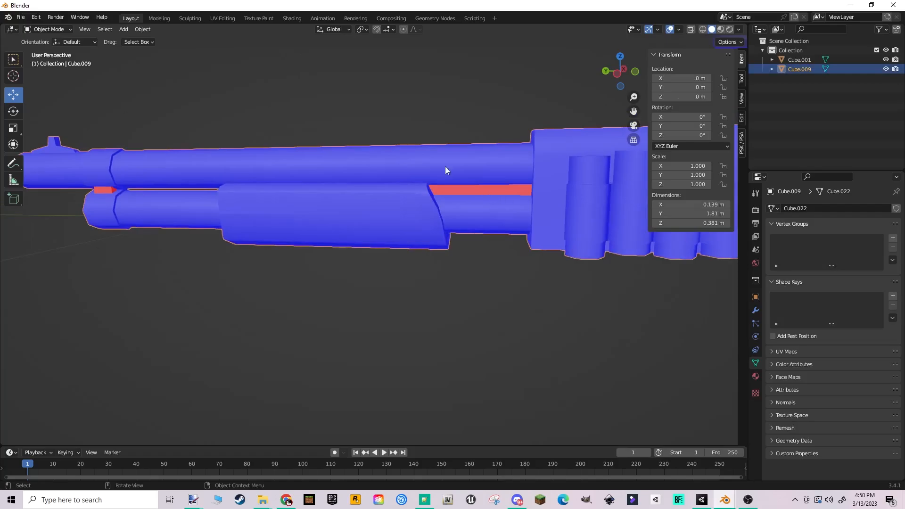
{"action": "key", "text": "Tab"}
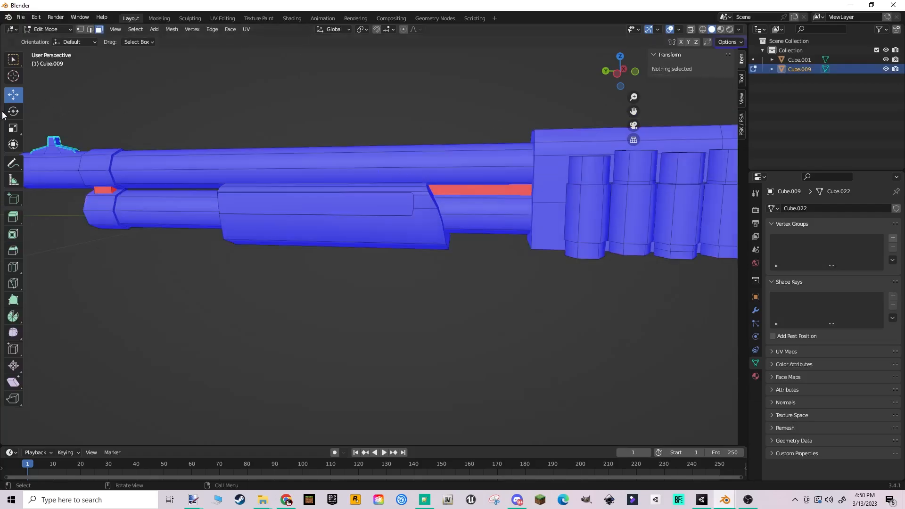
{"action": "left_click", "coordinate": [496, 191]}
{"action": "key", "text": "l"}
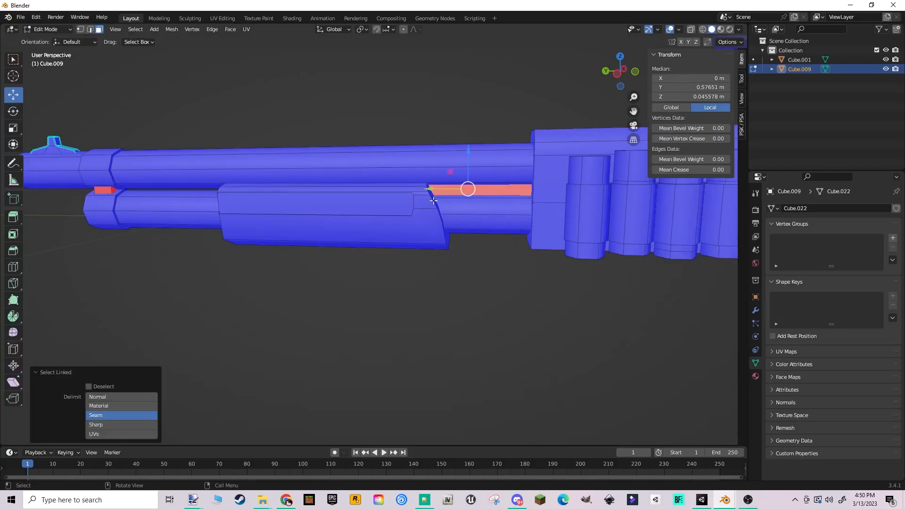
{"action": "middle_click_drag", "start_coordinate": [490, 192], "coordinate": [501, 187]}
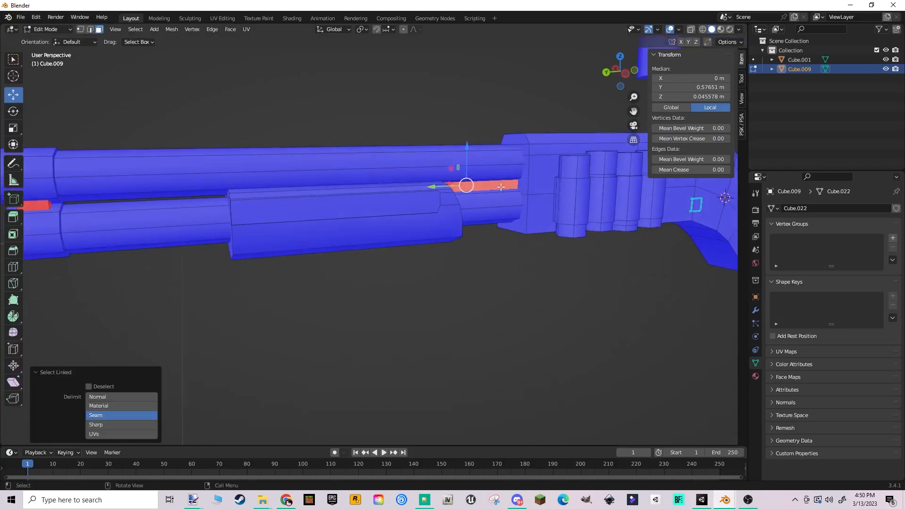
{"action": "key", "text": "shift+n"}
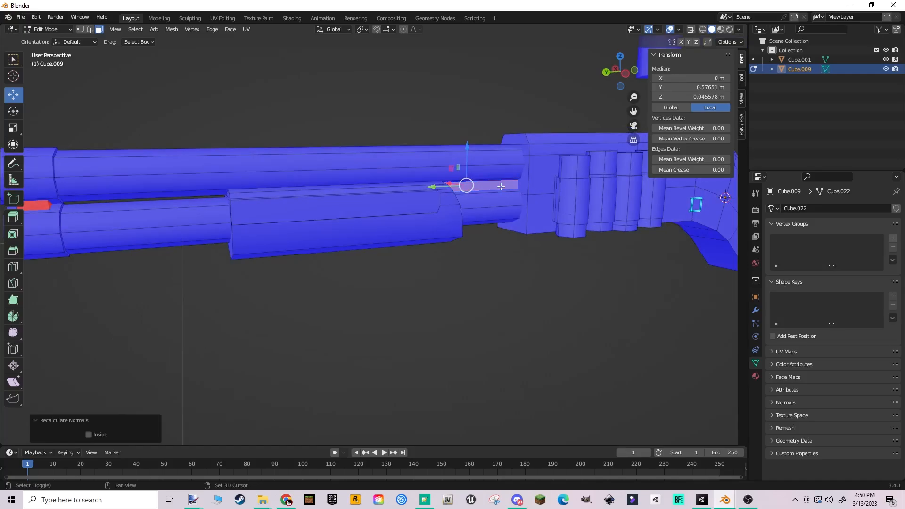
- Recalculate the normals of one face on the small block joining barrel and tube near the muzzle, and select its linked faces
{"action": "middle_click_drag", "start_coordinate": [506, 186], "coordinate": [407, 228]}
{"action": "left_click", "coordinate": [396, 227]}
{"action": "key", "text": "shift+n"}
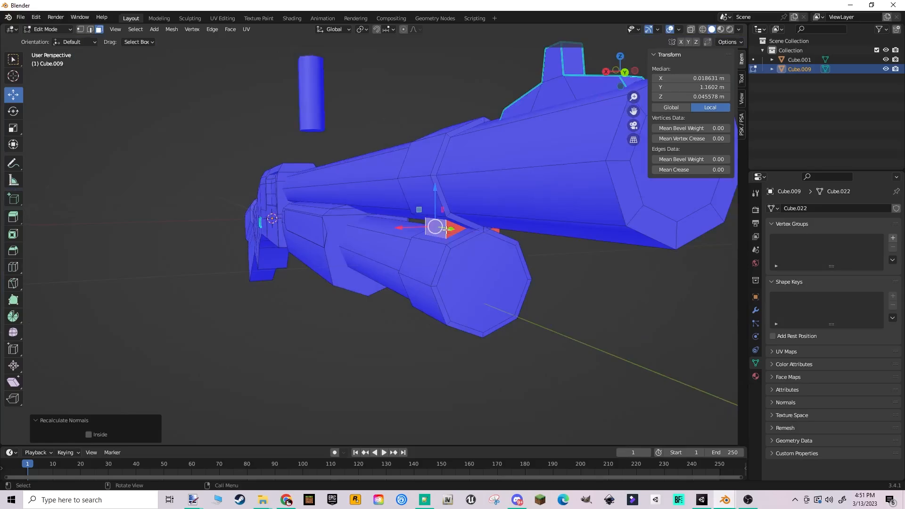
{"action": "key", "text": "l"}
- Try moving the small connecting block sideways out of the gun along X by about 0.078 m, and undo the move
{"action": "key", "text": "g"}
{"action": "key", "text": "x"}
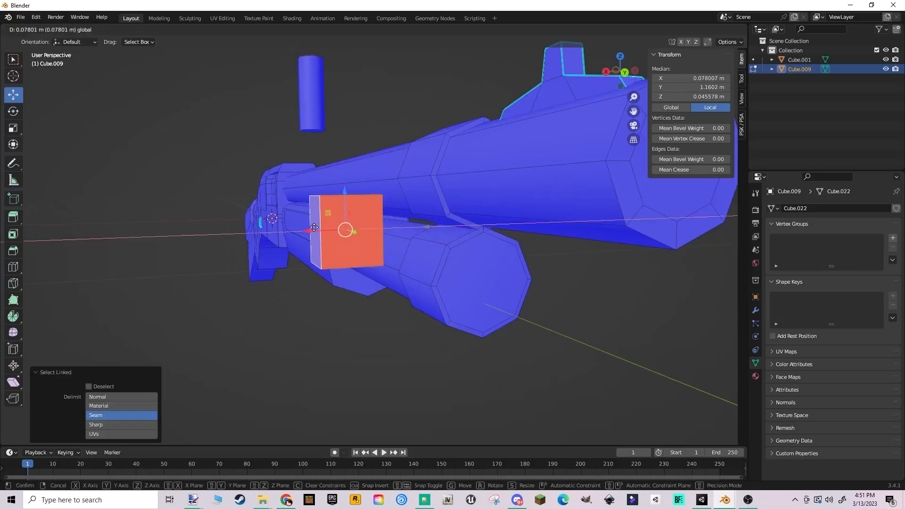
{"action": "left_click_drag", "start_coordinate": [318, 231], "coordinate": [308, 232]}
{"action": "key", "text": "ctrl+z"}
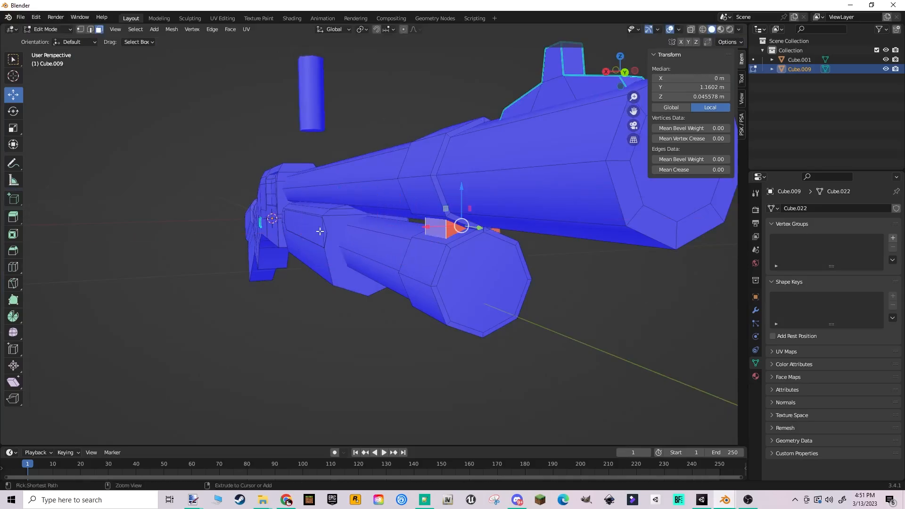
- Recalculate the outside normals of the whole small connecting block near the muzzle
{"action": "key", "text": "shift+n"}
{"action": "middle_click_drag", "start_coordinate": [386, 223], "coordinate": [333, 200]}
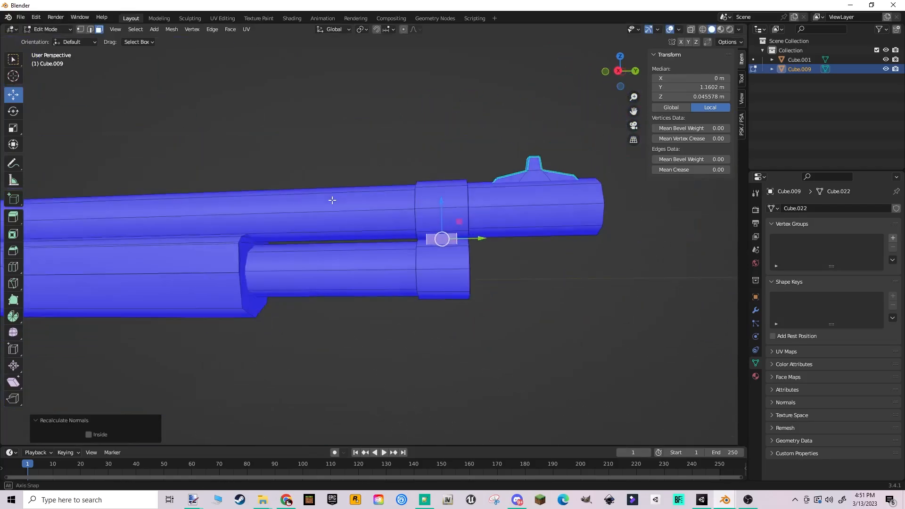
{"action": "middle_click_drag", "start_coordinate": [461, 221], "coordinate": [465, 223]}
- Select all linked faces of the front sight near the muzzle and recalculate their outside normals
{"action": "middle_click_drag", "start_coordinate": [520, 215], "coordinate": [351, 239]}
{"action": "key", "text": "l"}
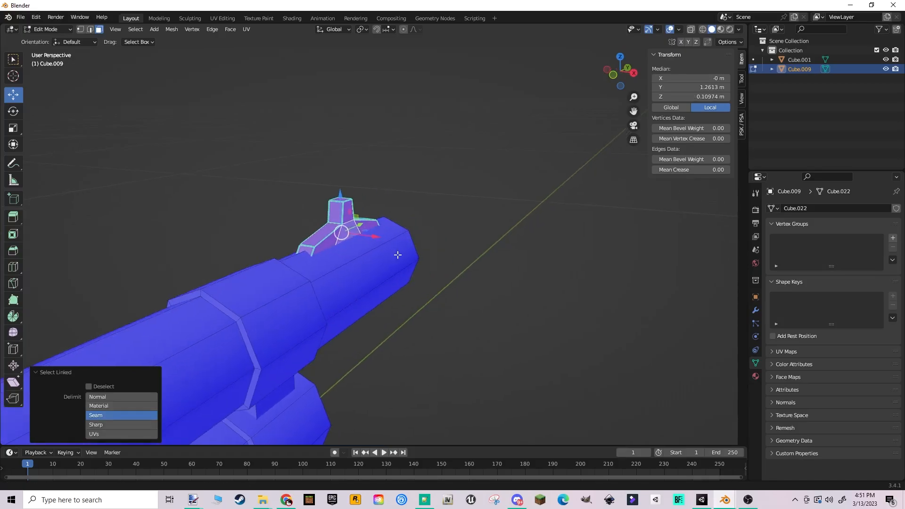
{"action": "key", "text": "shift+n"}
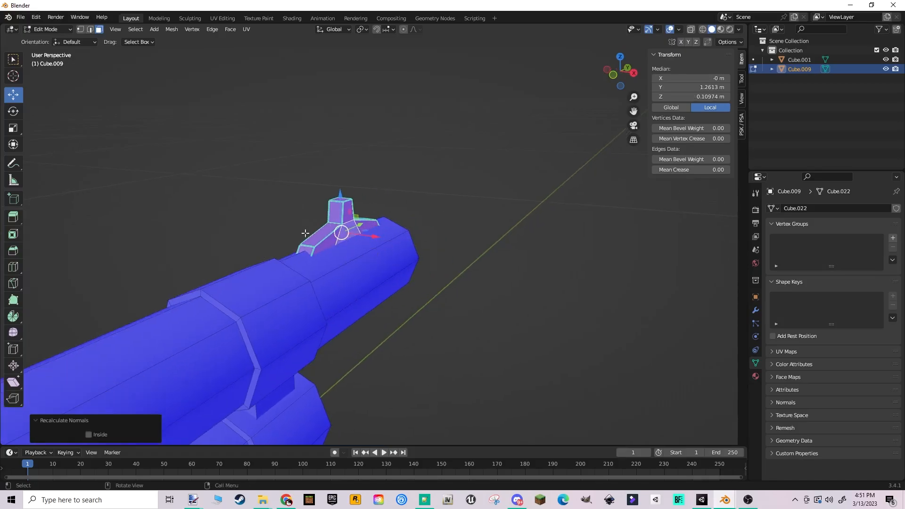
- Try the Inside option on the front sight's recalculated normals, and switch it back off
{"action": "left_click", "coordinate": [41, 422]}
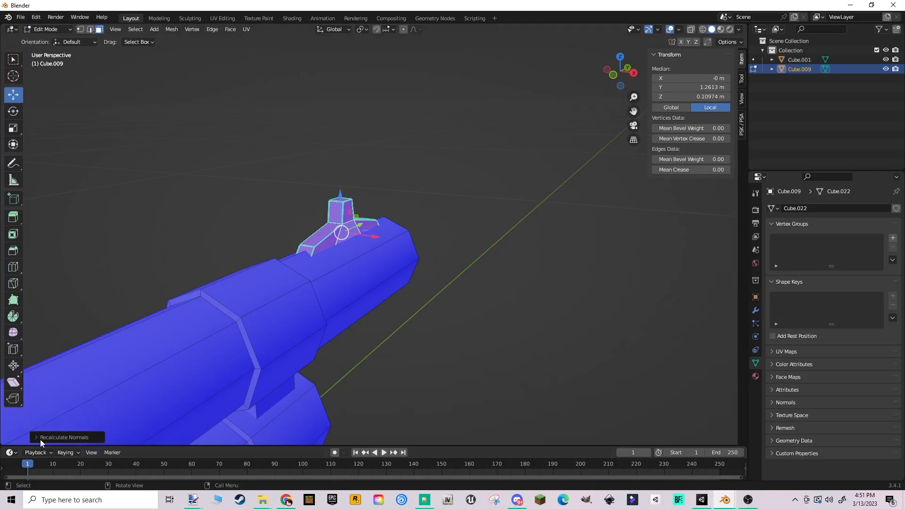
{"action": "left_click", "coordinate": [46, 439]}
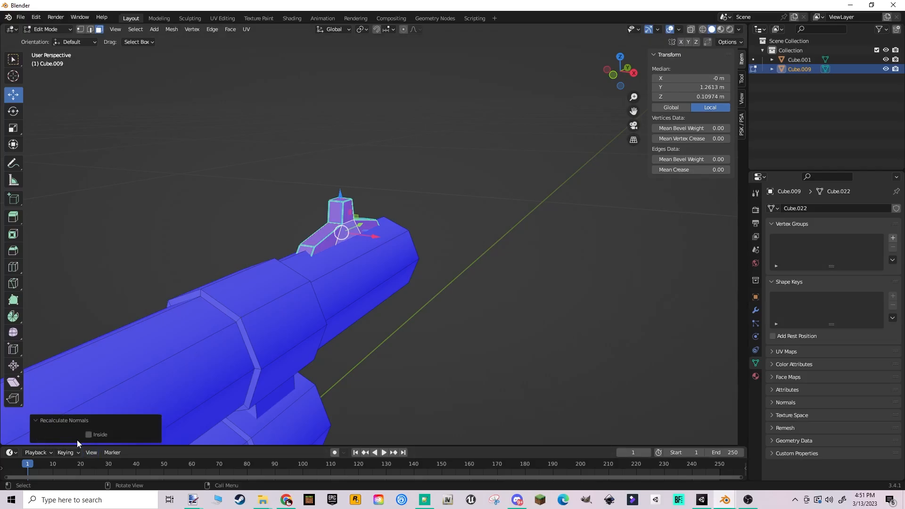
{"action": "left_click", "coordinate": [89, 435]}
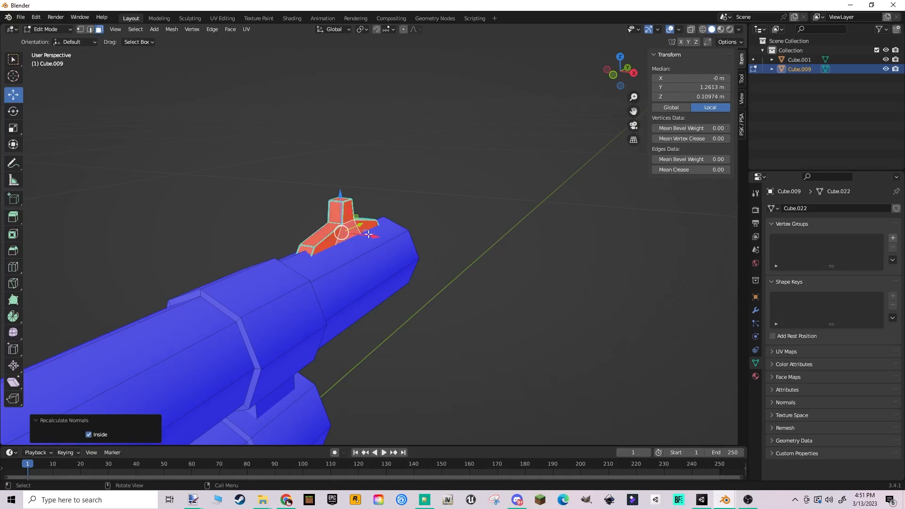
{"action": "middle_click_drag", "start_coordinate": [302, 239], "coordinate": [340, 249]}
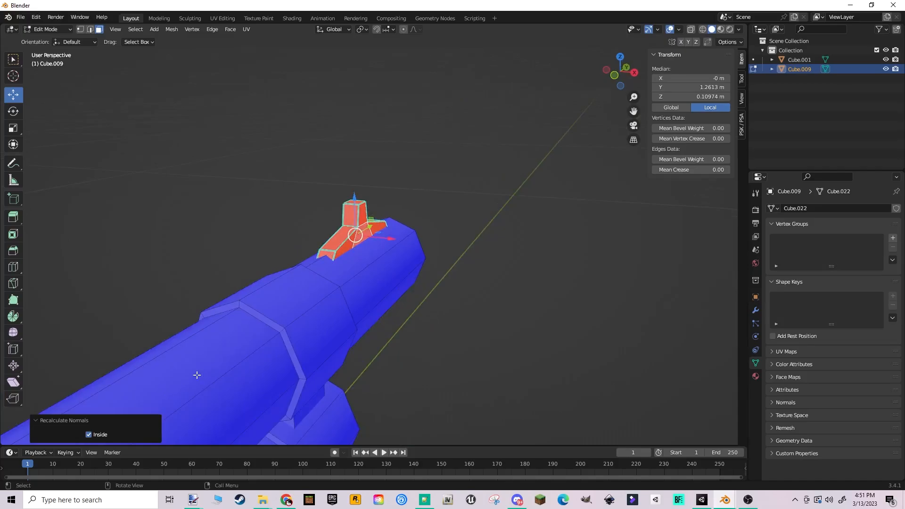
{"action": "left_click", "coordinate": [88, 435]}
- Recalculate the normals of the octagonal face inside the barrel's muzzle with the Inside option enabled, and view it head-on
{"action": "key", "text": "Tab"}
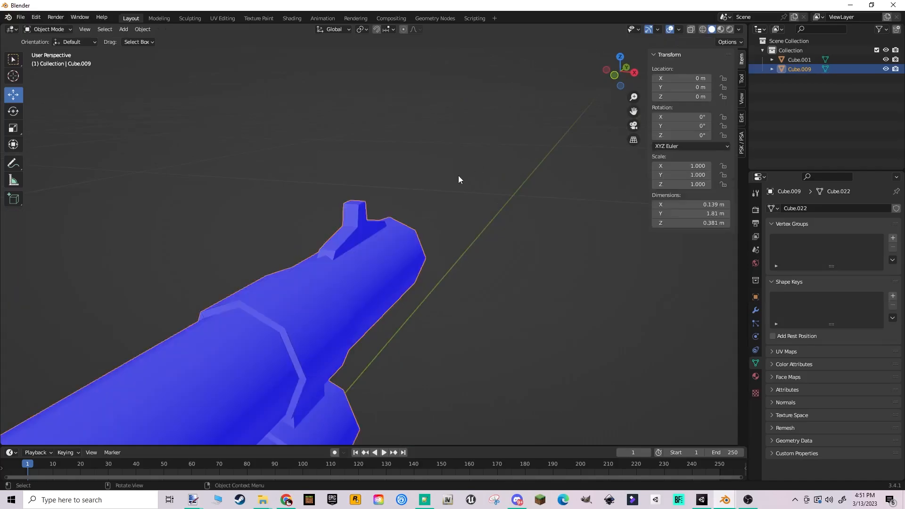
{"action": "scroll", "coordinate": [460, 174], "scroll_direction": "down", "scroll_amount": 4}
{"action": "middle_click_drag", "start_coordinate": [459, 174], "coordinate": [367, 231]}
{"action": "key", "text": "Tab"}
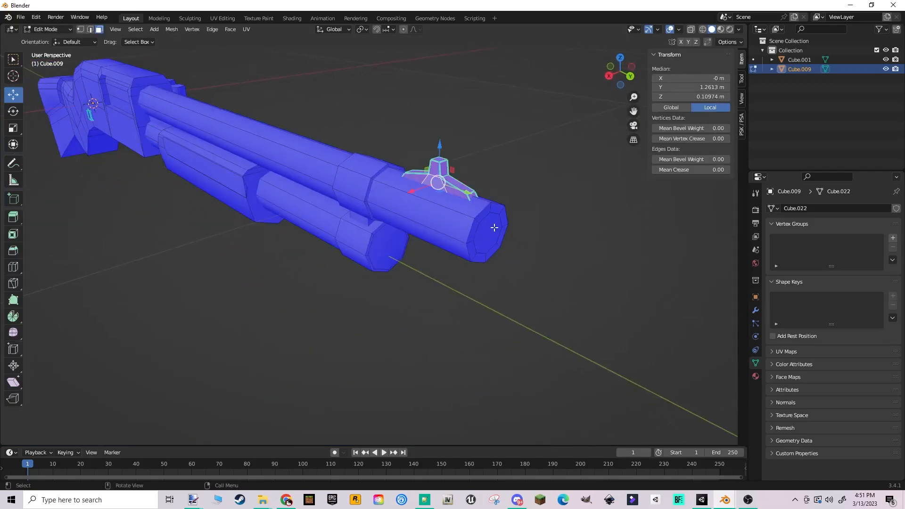
{"action": "left_click", "coordinate": [494, 228]}
{"action": "key", "text": "shift+n"}
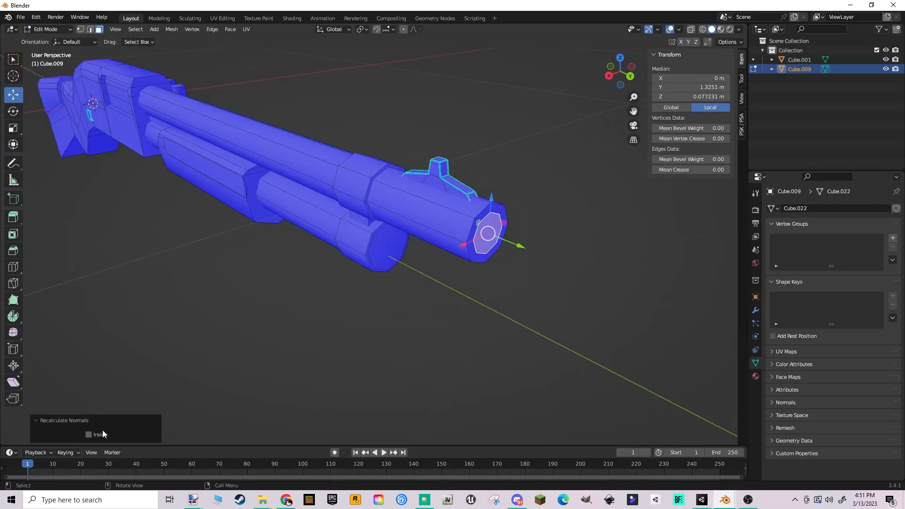
{"action": "left_click", "coordinate": [90, 435]}
{"action": "key", "text": "Tab"}
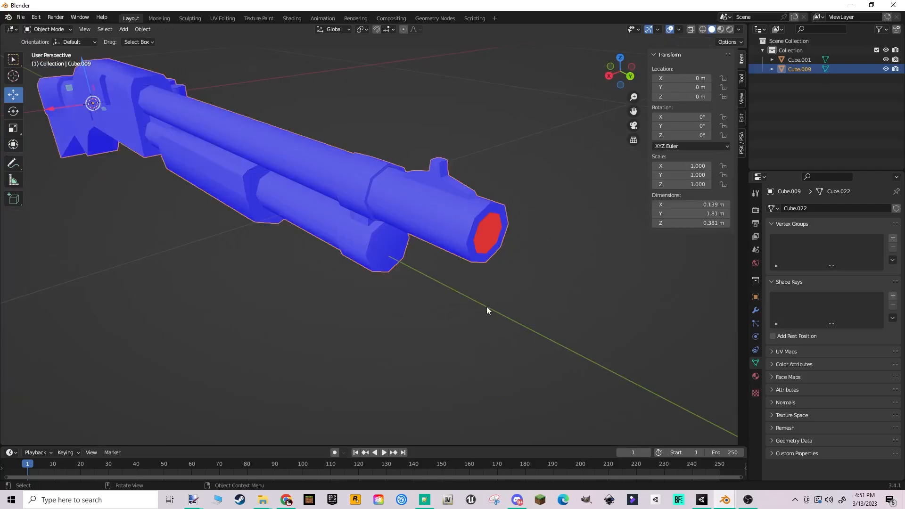
{"action": "middle_click_drag", "start_coordinate": [487, 307], "coordinate": [420, 237]}
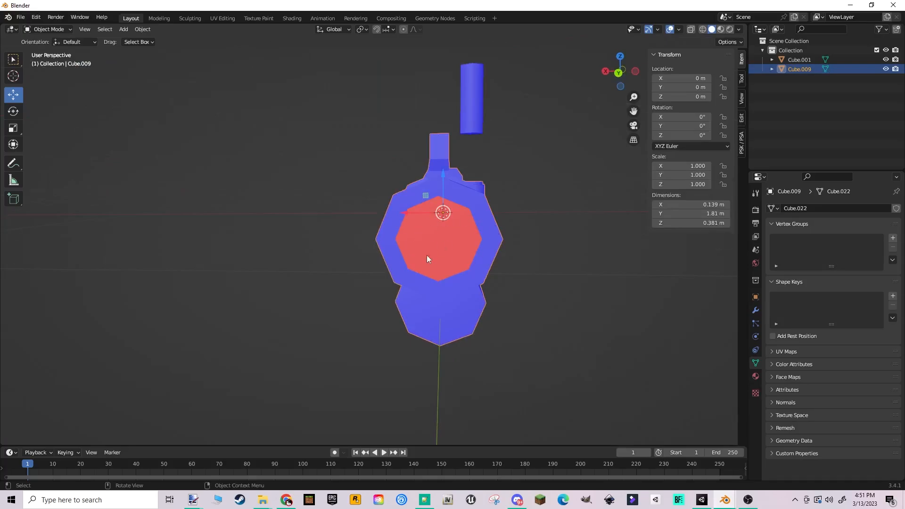
{"action": "key", "text": "Tab"}
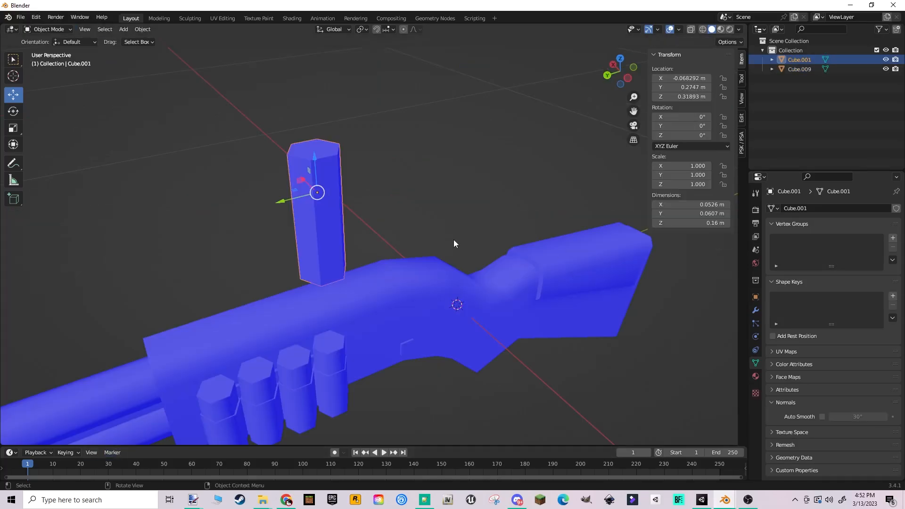
- Examine the face orientation of the loose shell and the shotgun body from several angles
{"action": "middle_click_drag", "start_coordinate": [454, 240], "coordinate": [434, 192]}
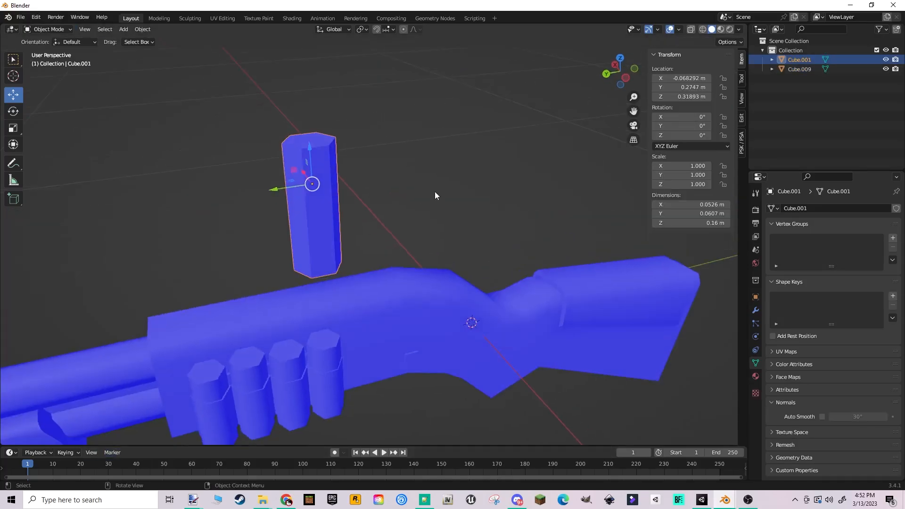
{"action": "scroll", "coordinate": [438, 236], "scroll_direction": "up", "scroll_amount": 2}
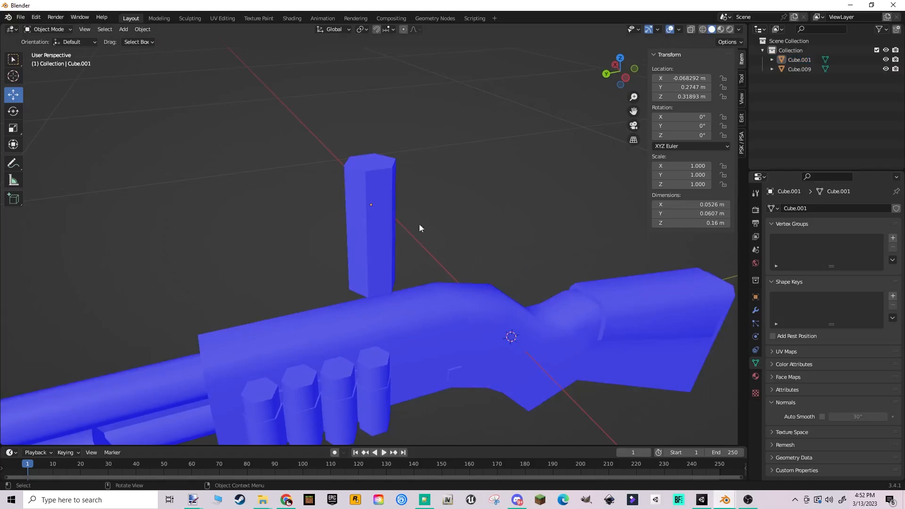
{"action": "middle_click_drag", "start_coordinate": [400, 261], "coordinate": [481, 239]}
{"action": "scroll", "coordinate": [501, 333], "scroll_direction": "down", "scroll_amount": 2}
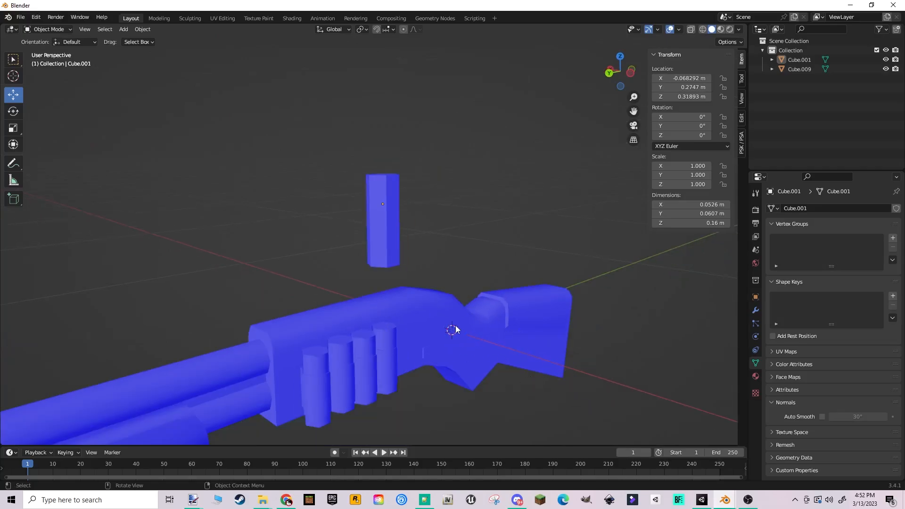
{"action": "middle_click_drag", "start_coordinate": [455, 327], "coordinate": [409, 324]}
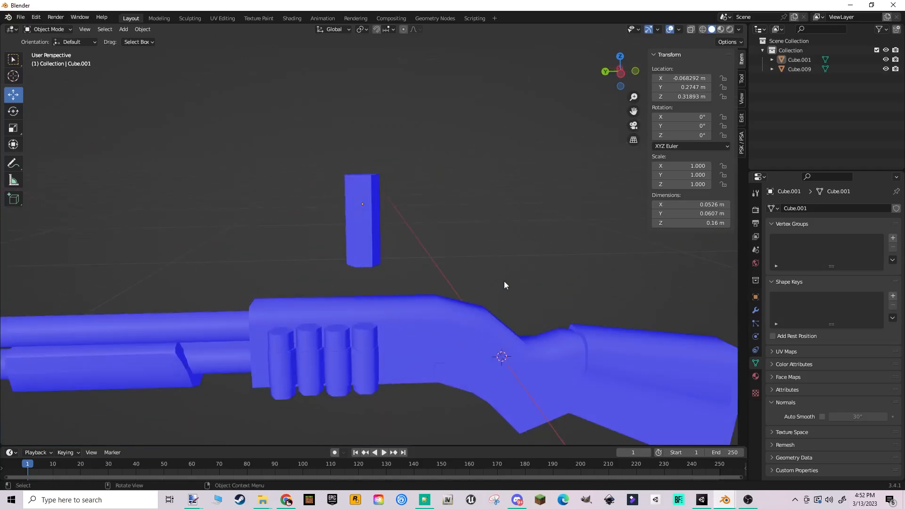
{"action": "middle_click_drag", "start_coordinate": [374, 269], "coordinate": [310, 286]}
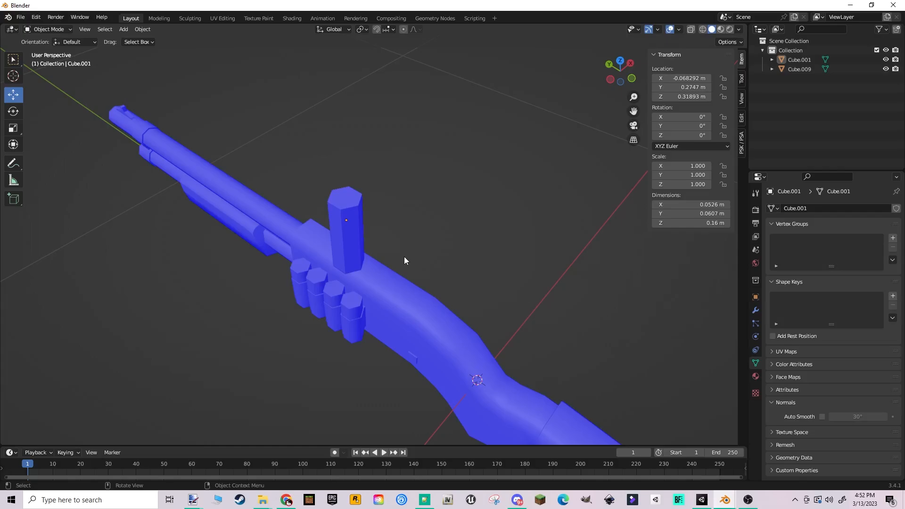
{"action": "middle_click_drag", "start_coordinate": [391, 242], "coordinate": [386, 216]}
{"action": "left_click", "coordinate": [383, 217]}
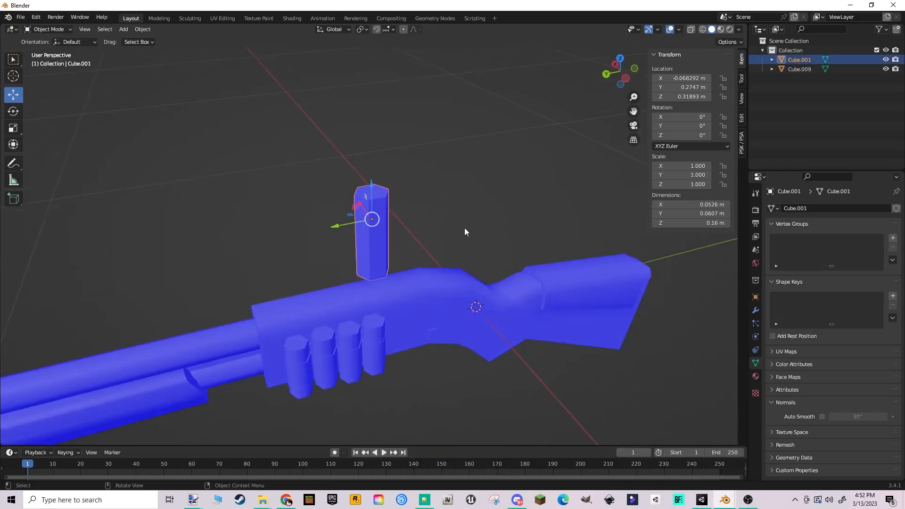
{"action": "middle_click_drag", "start_coordinate": [465, 230], "coordinate": [504, 259]}
{"action": "left_click", "coordinate": [513, 276]}
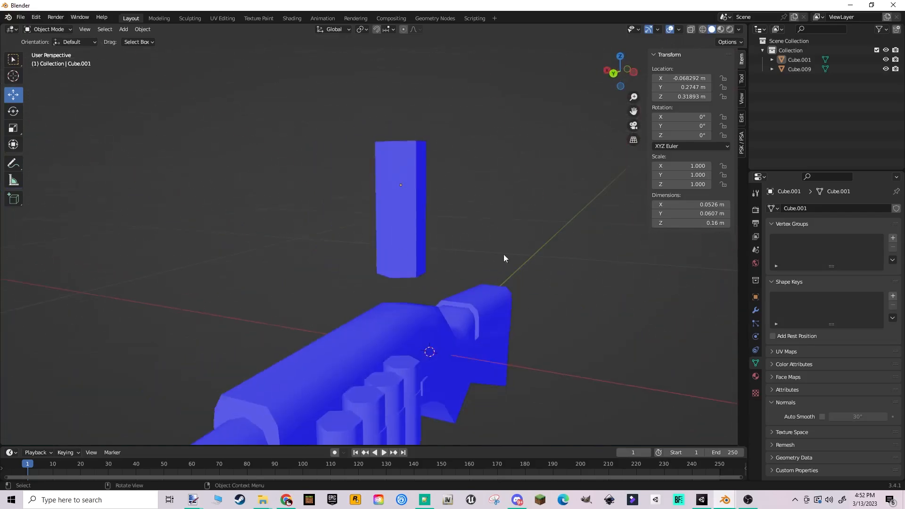
{"action": "scroll", "coordinate": [445, 246], "scroll_direction": "down", "scroll_amount": 3}
{"action": "middle_click_drag", "start_coordinate": [404, 311], "coordinate": [439, 300]}
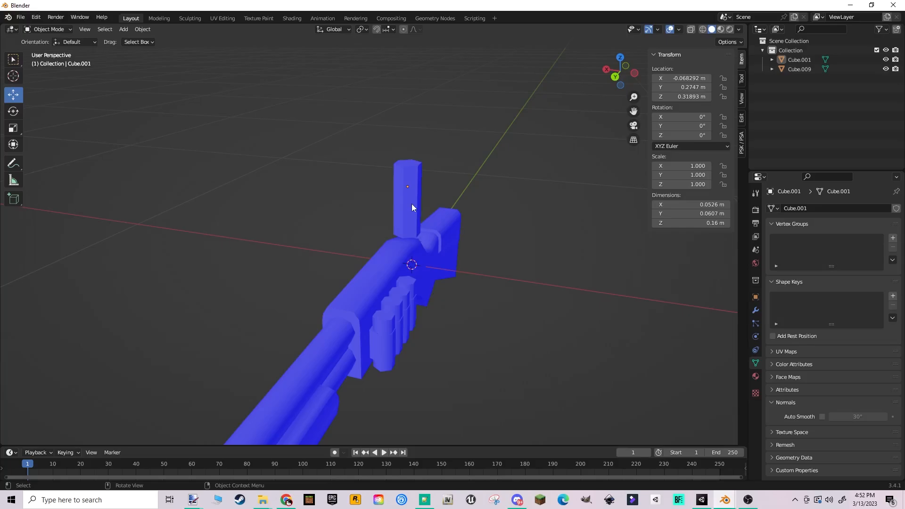
{"action": "middle_click_drag", "start_coordinate": [443, 194], "coordinate": [415, 296]}
{"action": "left_click", "coordinate": [415, 296]}
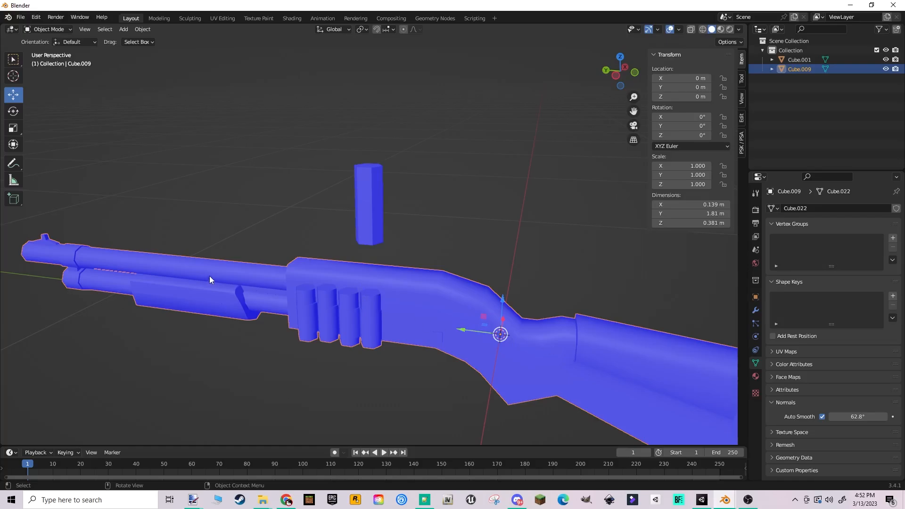
- Apply Shade Auto Smooth to the loose shell above the receiver
{"action": "left_click", "coordinate": [368, 198]}
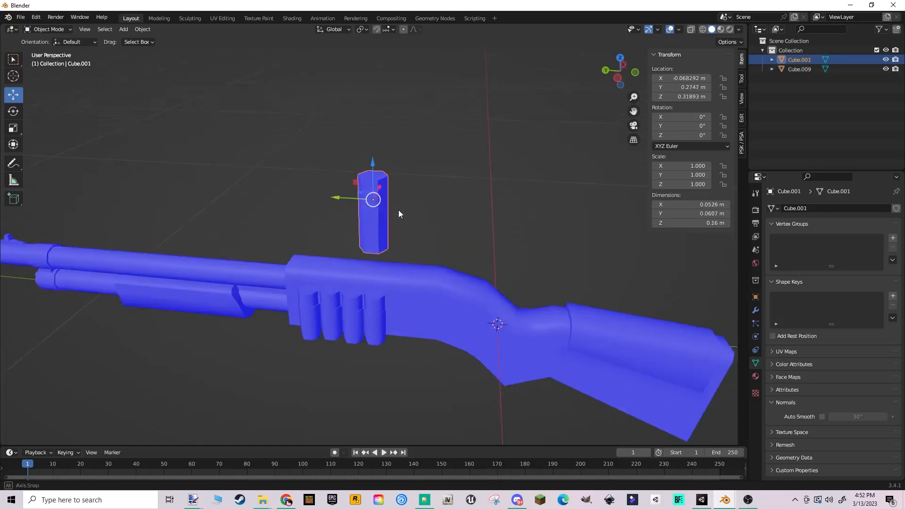
{"action": "key", "text": "KP_Decimal"}
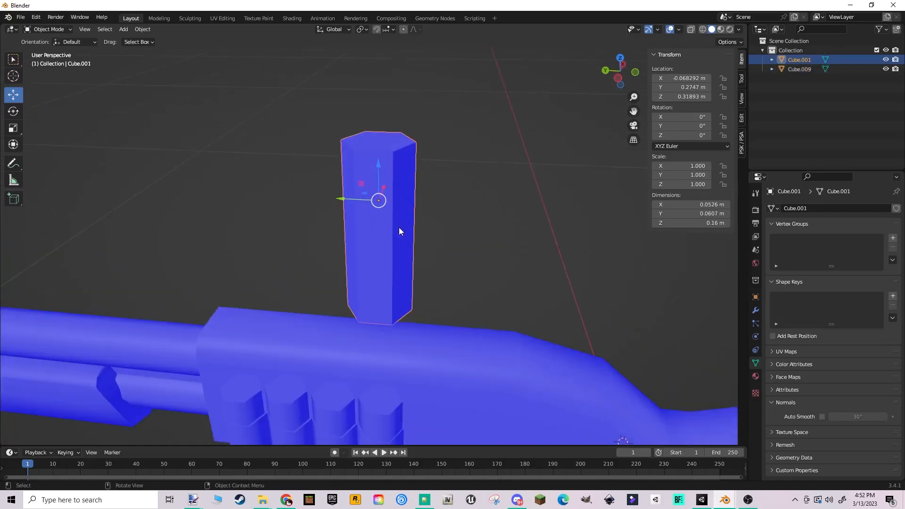
{"action": "right_click", "coordinate": [409, 193]}
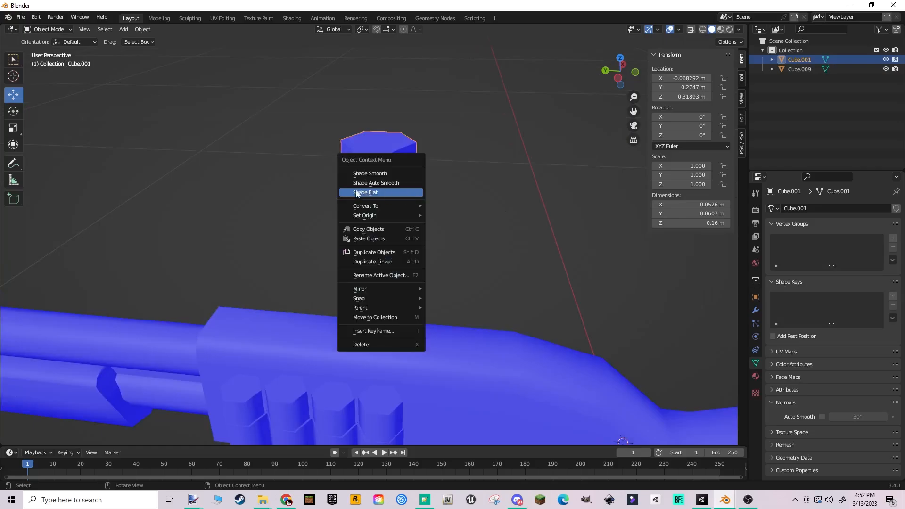
{"action": "left_click", "coordinate": [385, 184]}
{"action": "middle_click_drag", "start_coordinate": [424, 216], "coordinate": [483, 216]}
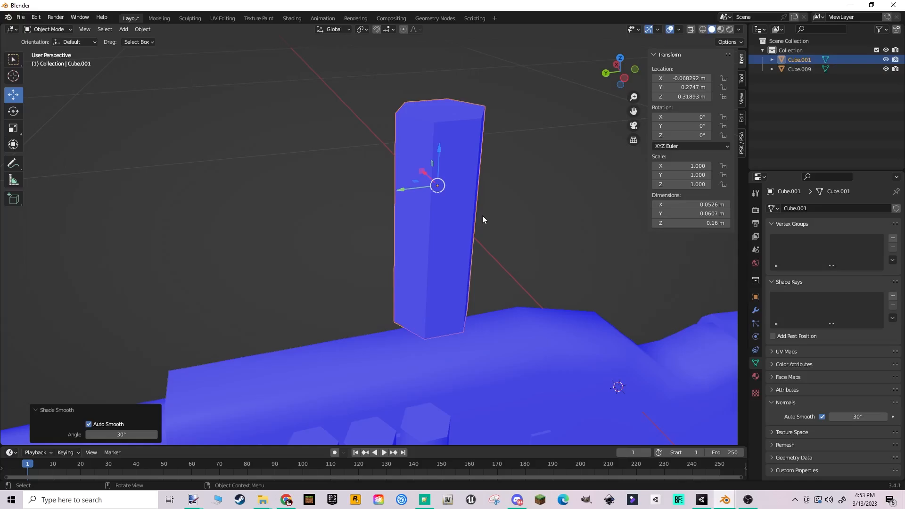
{"action": "middle_click_drag", "start_coordinate": [478, 221], "coordinate": [422, 192]}
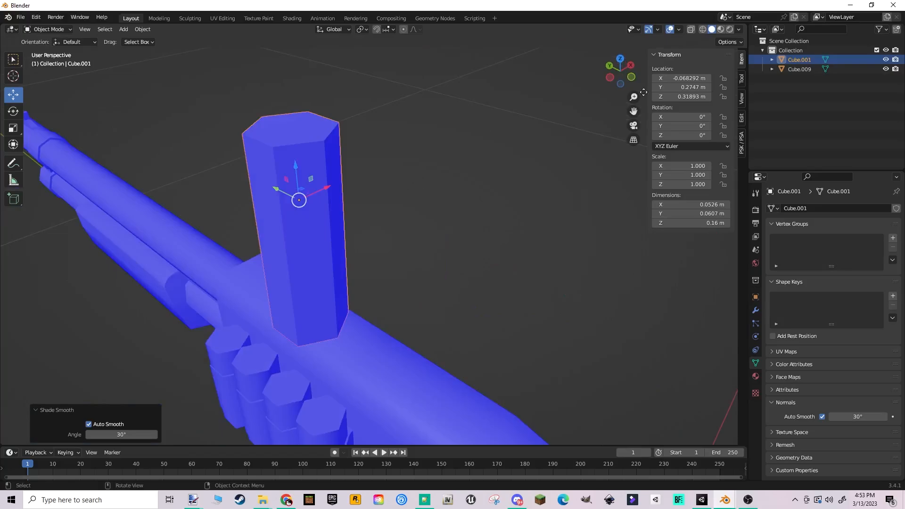
- Turn off the Face Orientation overlay to check the shell's shading in plain grey
{"action": "left_click", "coordinate": [679, 30]}
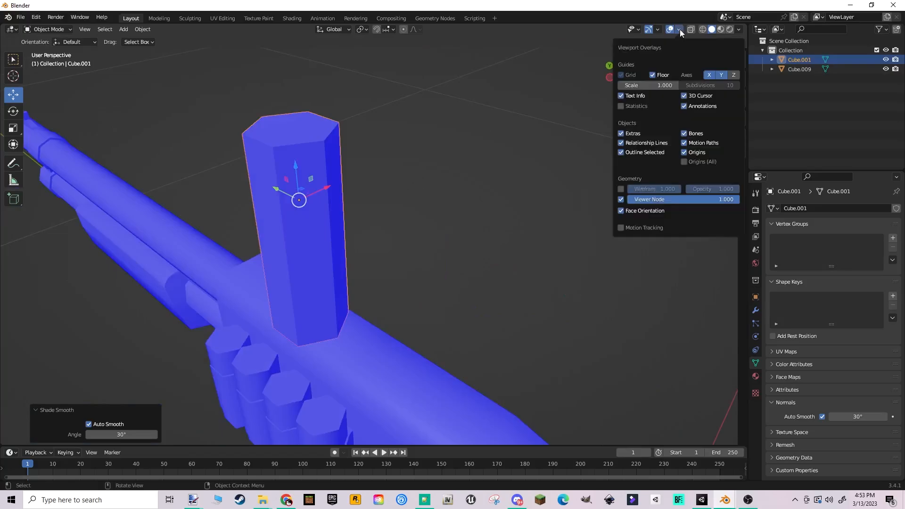
{"action": "left_click", "coordinate": [621, 210]}
{"action": "middle_click_drag", "start_coordinate": [361, 220], "coordinate": [434, 222]}
{"action": "middle_click_drag", "start_coordinate": [504, 222], "coordinate": [487, 234]}
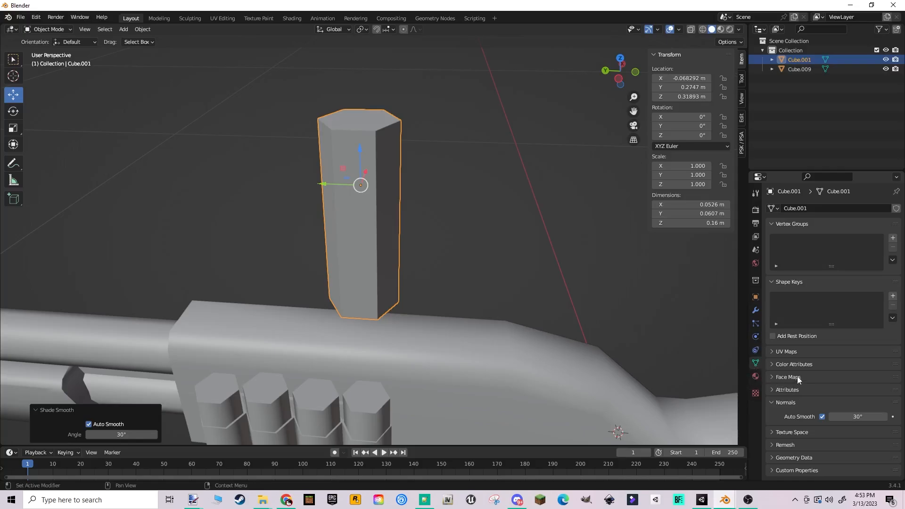
- Try the shell's smooth shading with Auto Smooth disabled in its Normals settings, and enable it again
{"action": "left_click", "coordinate": [778, 402]}
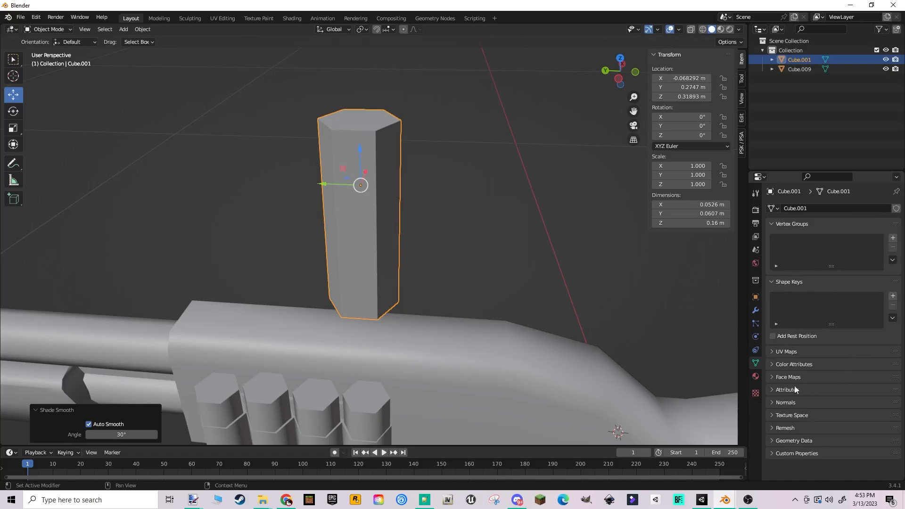
{"action": "left_click", "coordinate": [773, 402]}
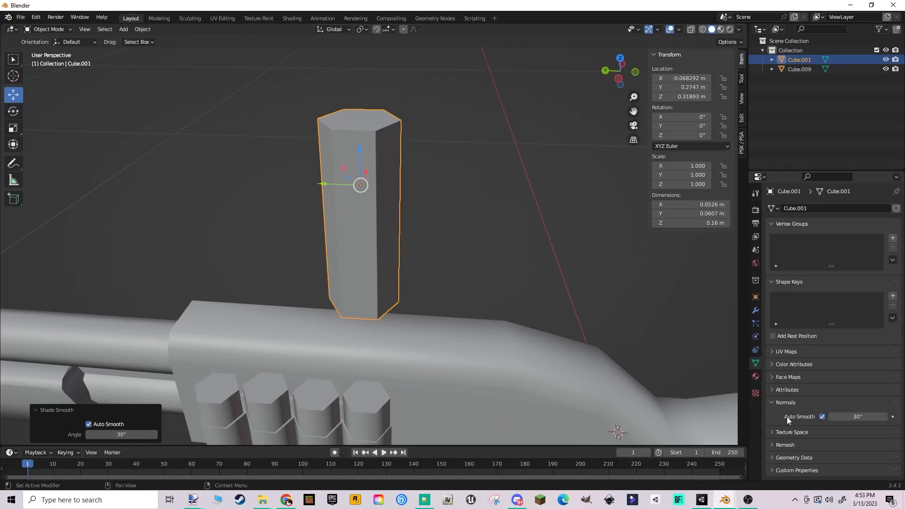
{"action": "left_click", "coordinate": [821, 418]}
{"action": "mouse_move", "coordinate": [467, 246]}
{"action": "middle_mouse_down"}
{"action": "mouse_move", "coordinate": [596, 234]}
{"action": "mouse_move", "coordinate": [423, 229]}
{"action": "mouse_move", "coordinate": [481, 228]}
{"action": "mouse_move", "coordinate": [458, 250]}
{"action": "mouse_move", "coordinate": [349, 258]}
{"action": "mouse_move", "coordinate": [557, 238]}
{"action": "middle_mouse_up"}
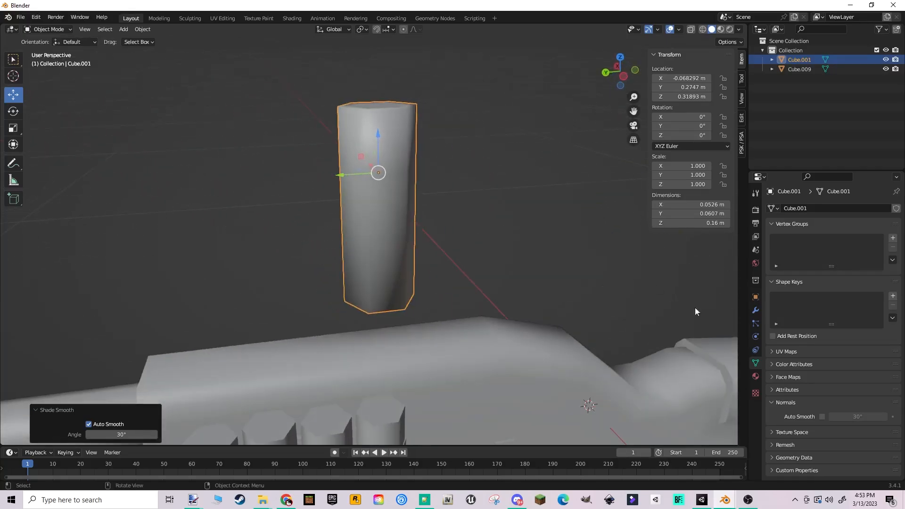
{"action": "left_click", "coordinate": [822, 417]}
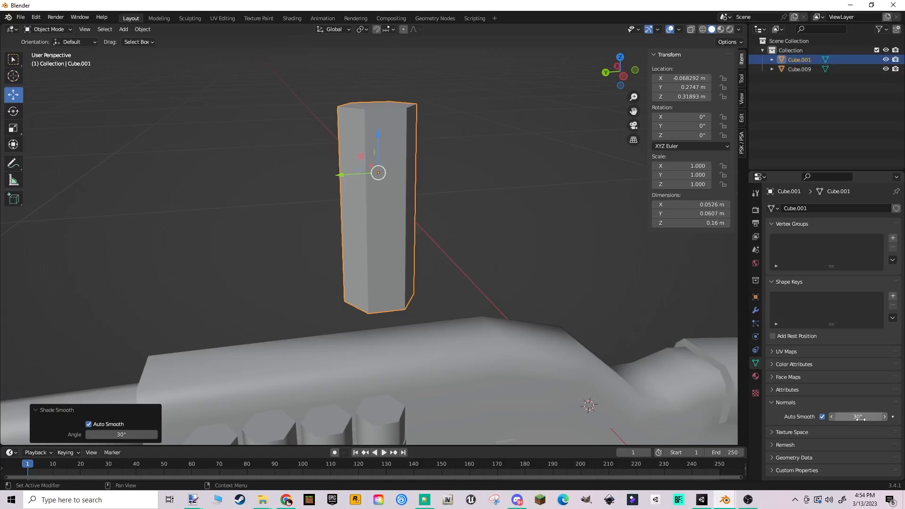
- Raise the shell's Auto Smooth angle to about 60.2° and deselect the shell
{"action": "middle_click_drag", "start_coordinate": [632, 281], "coordinate": [763, 381]}
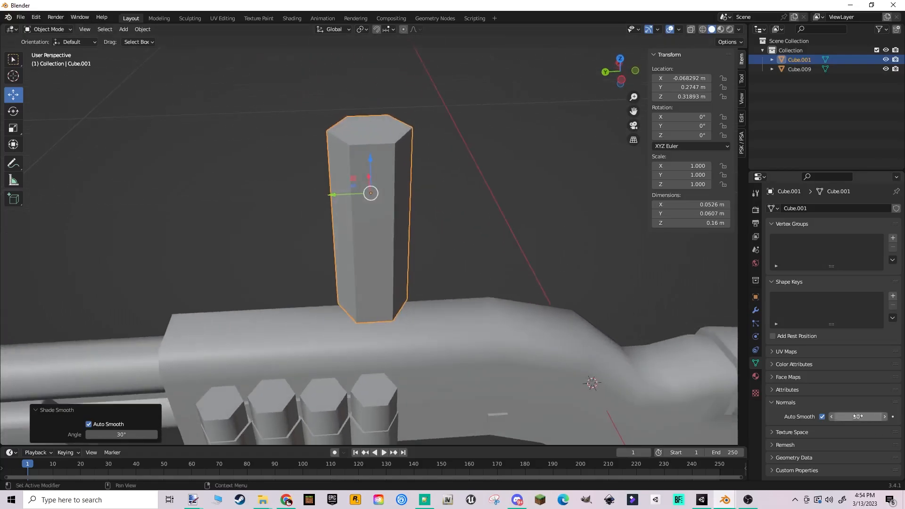
{"action": "left_click_drag", "start_coordinate": [858, 417], "coordinate": [880, 417]}
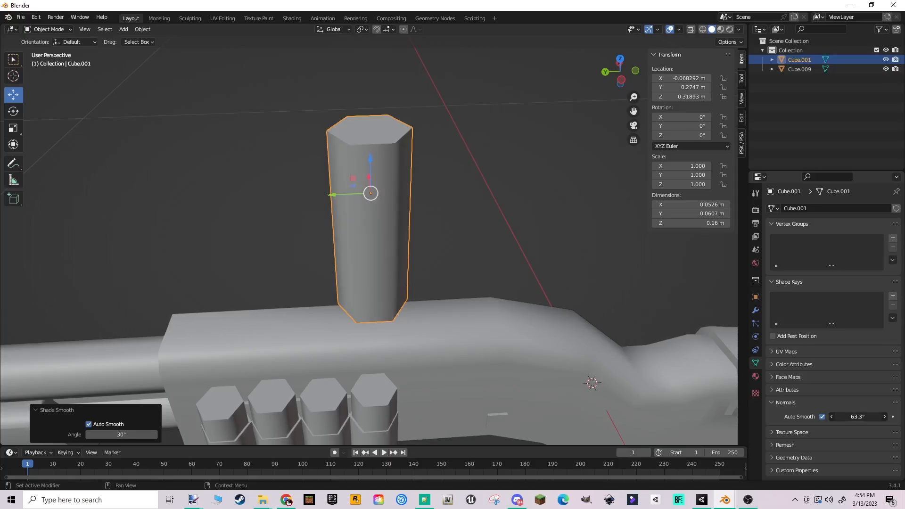
{"action": "left_click_drag", "start_coordinate": [880, 417], "coordinate": [880, 417]}
{"action": "left_click", "coordinate": [463, 241]}
{"action": "middle_click_drag", "start_coordinate": [462, 241], "coordinate": [468, 224]}
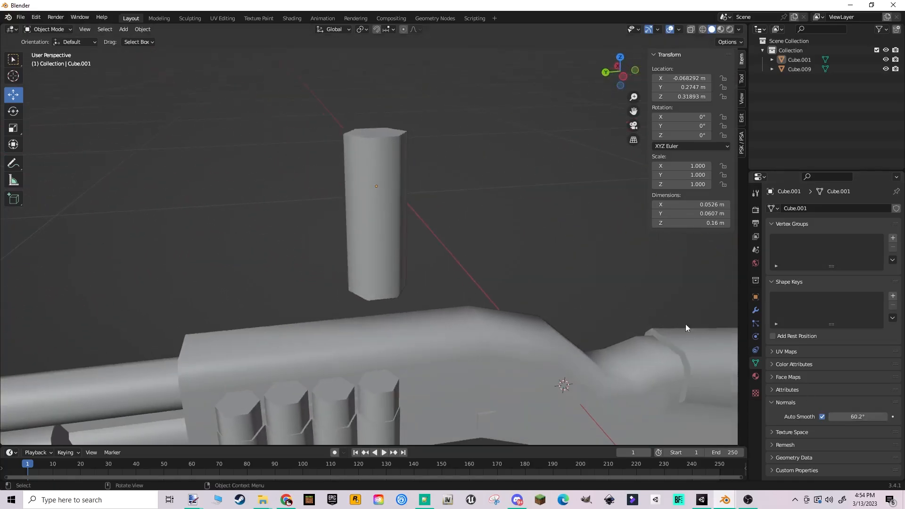
- Try an Auto Smooth angle of 40° on the loose shell and examine its faceted sides
{"action": "left_click", "coordinate": [863, 416]}
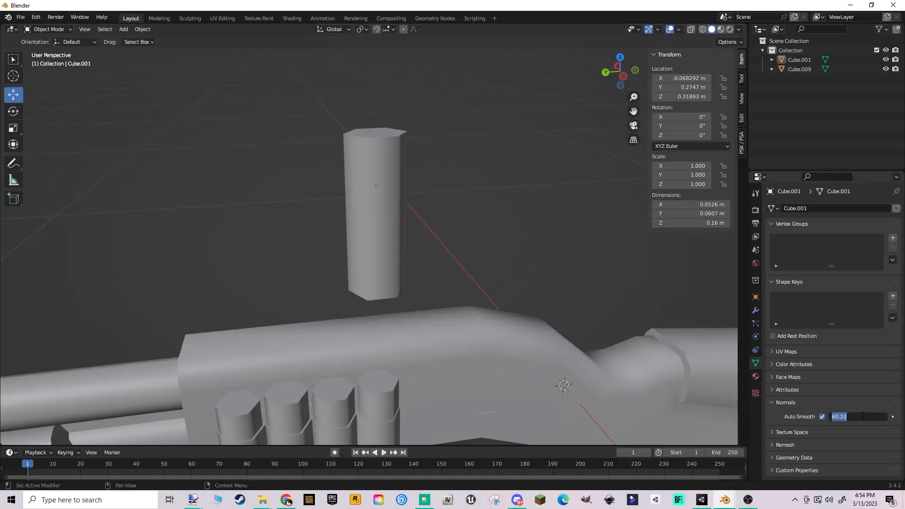
{"action": "type", "text": "40"}
{"action": "key", "text": "Return"}
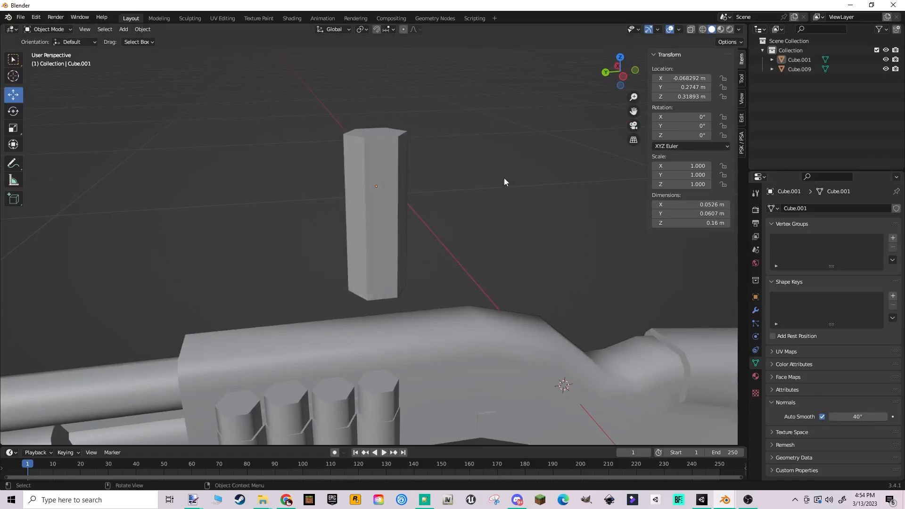
{"action": "middle_click_drag", "start_coordinate": [381, 277], "coordinate": [423, 213]}
{"action": "middle_click_drag", "start_coordinate": [404, 267], "coordinate": [347, 243]}
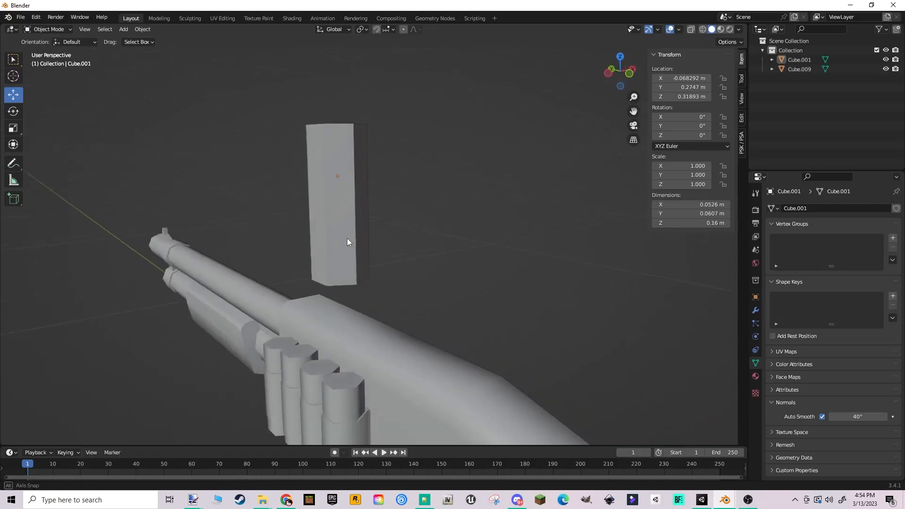
- Set the loose shell's Auto Smooth angle to 64°
{"action": "left_click_drag", "start_coordinate": [858, 417], "coordinate": [872, 417]}
{"action": "mouse_move", "coordinate": [424, 293]}
{"action": "middle_mouse_down"}
{"action": "mouse_move", "coordinate": [449, 304]}
{"action": "mouse_move", "coordinate": [457, 355]}
{"action": "middle_mouse_up"}
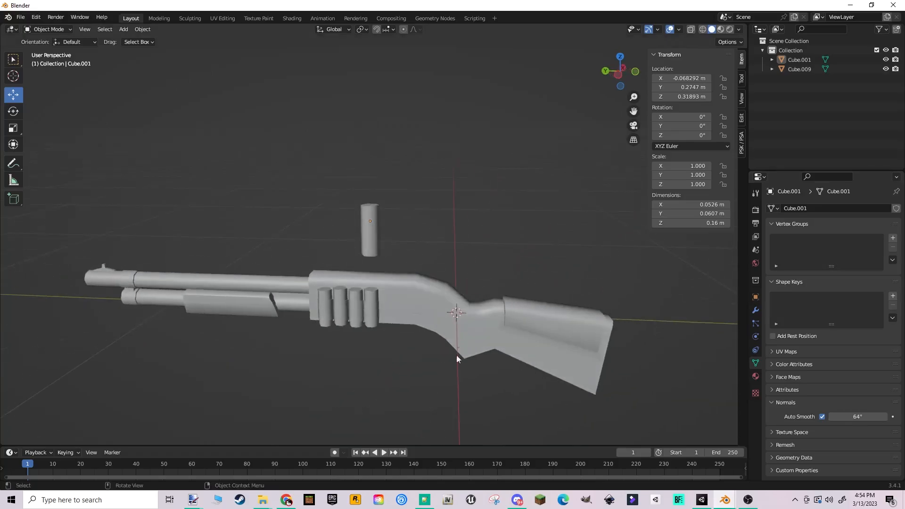
- Try flat shading on the shotgun with its Auto Smooth turned off, and deselect it to view the facets
{"action": "left_click", "coordinate": [394, 202]}
{"action": "middle_click_drag", "start_coordinate": [394, 203], "coordinate": [383, 229]}
{"action": "scroll", "coordinate": [329, 211], "scroll_direction": "up", "scroll_amount": 3}
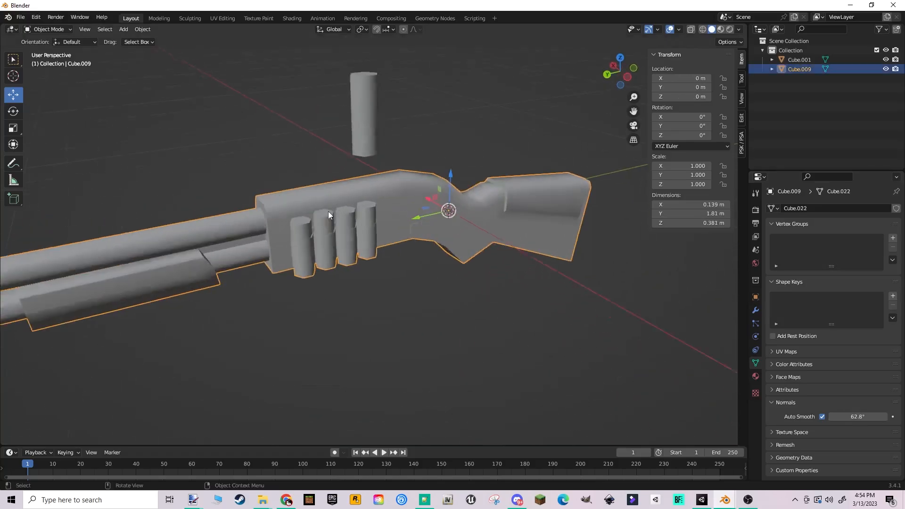
{"action": "scroll", "coordinate": [329, 212], "scroll_direction": "up", "scroll_amount": 1}
{"action": "right_click", "coordinate": [328, 211]}
{"action": "left_click", "coordinate": [328, 211]}
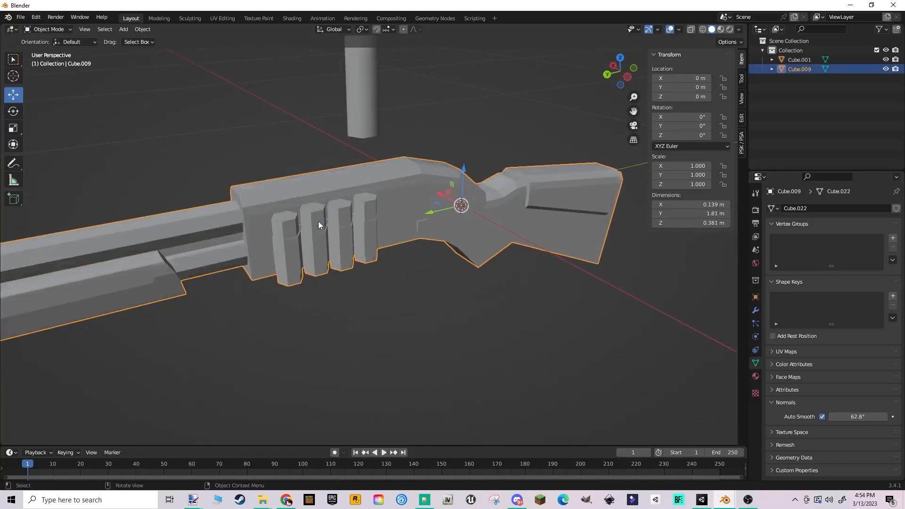
{"action": "left_click", "coordinate": [821, 417]}
{"action": "middle_click_drag", "start_coordinate": [436, 230], "coordinate": [500, 266]}
{"action": "left_click", "coordinate": [500, 307]}
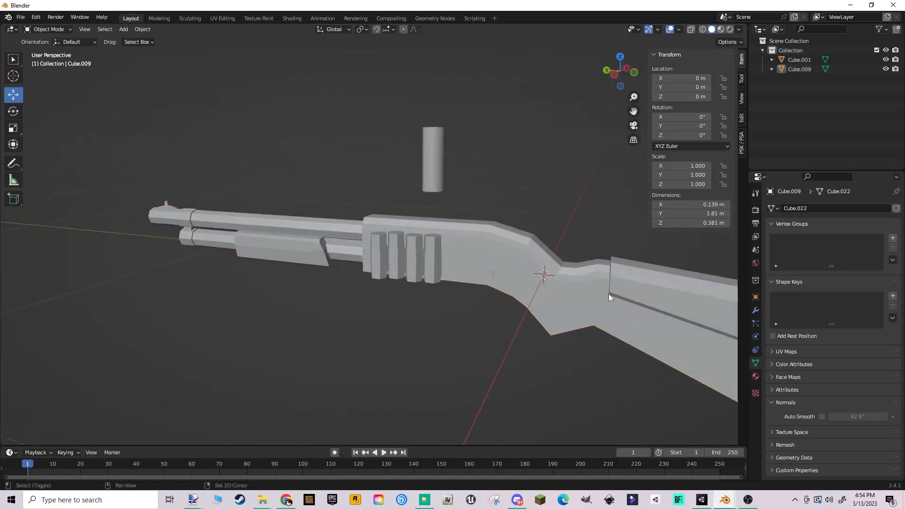
- Select the shotgun again and apply Shade Auto Smooth to it
{"action": "middle_click_drag", "start_coordinate": [609, 293], "coordinate": [509, 269], "text": "shift"}
{"action": "scroll", "coordinate": [377, 244], "scroll_direction": "up", "scroll_amount": 2}
{"action": "left_click", "coordinate": [394, 229]}
{"action": "right_click", "coordinate": [394, 228]}
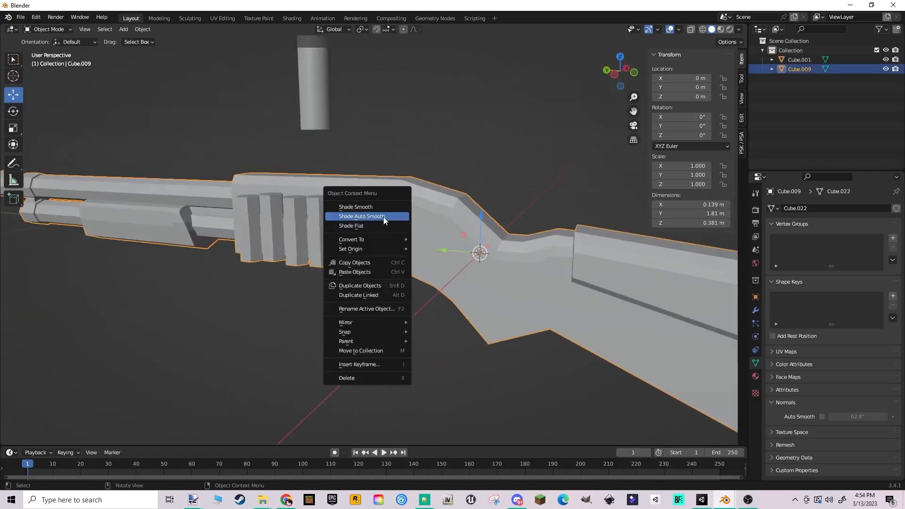
{"action": "left_click", "coordinate": [383, 217]}
- Try the shotgun's smooth shading with Auto Smooth disabled in its Normals settings, and enable it again
{"action": "left_click", "coordinate": [823, 416]}
{"action": "left_click", "coordinate": [513, 195]}
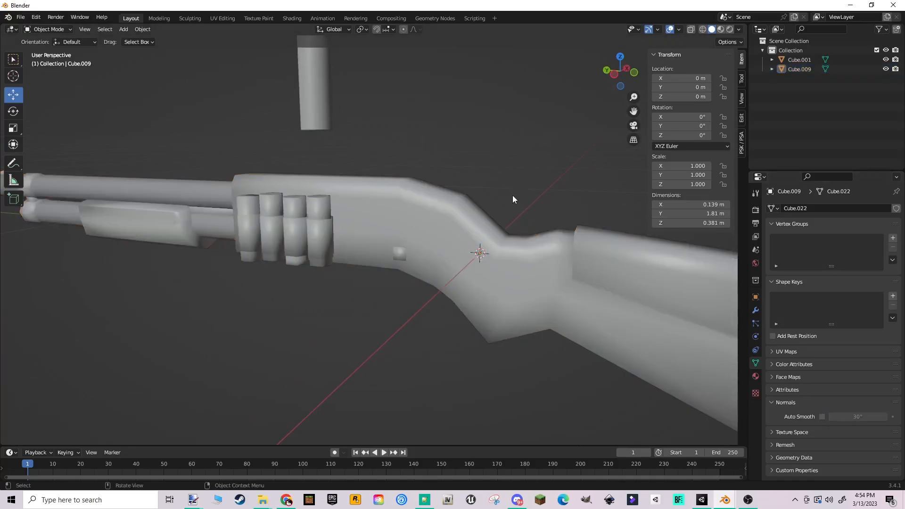
{"action": "middle_click_drag", "start_coordinate": [457, 191], "coordinate": [446, 208]}
{"action": "left_click", "coordinate": [421, 214]}
{"action": "scroll", "coordinate": [421, 214], "scroll_direction": "down", "scroll_amount": 4}
{"action": "left_click", "coordinate": [405, 313]}
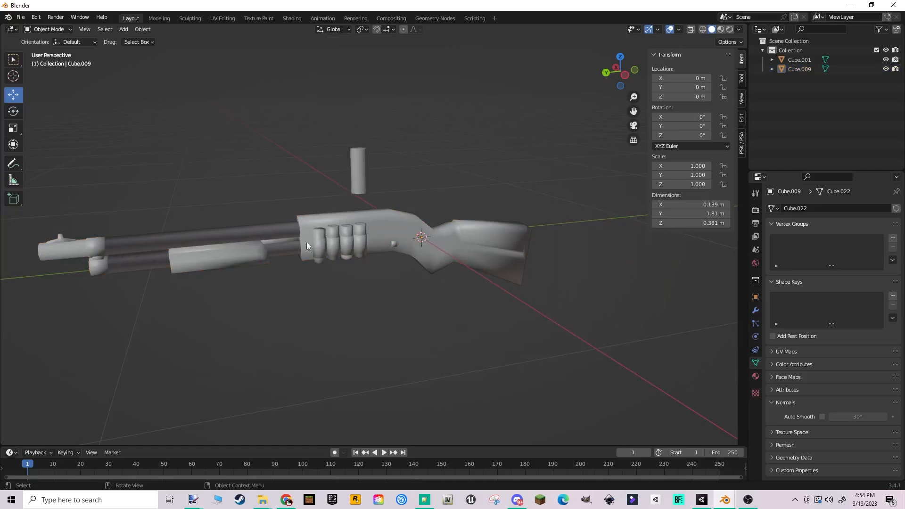
{"action": "middle_click_drag", "start_coordinate": [324, 249], "coordinate": [428, 251]}
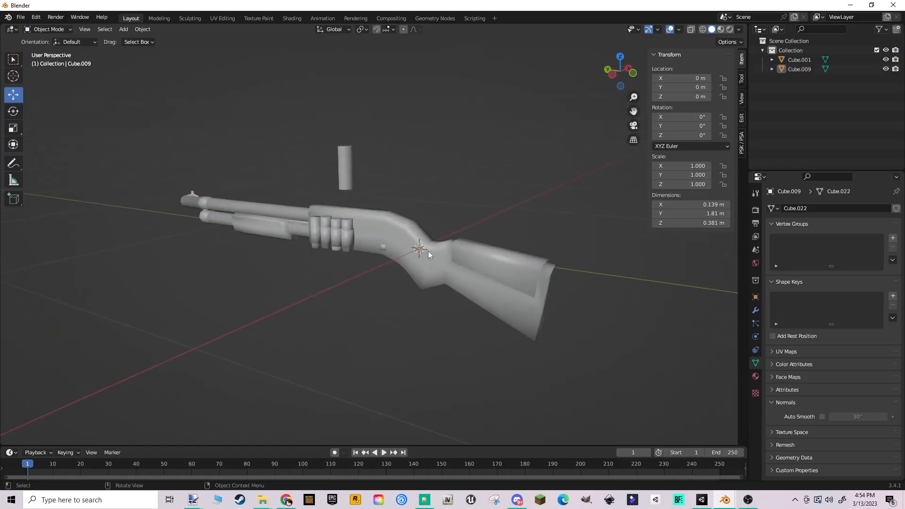
{"action": "left_click", "coordinate": [822, 417]}
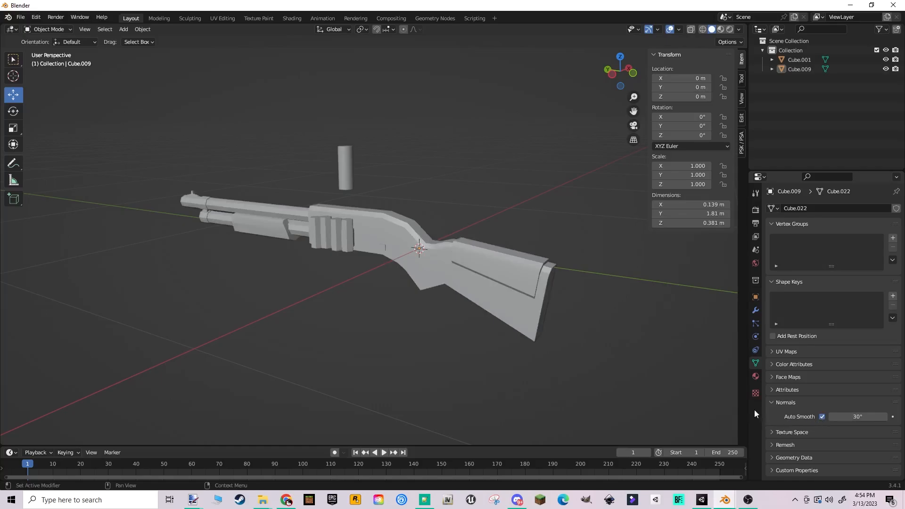
- Examine the shotgun's shading at the 30° Auto Smooth angle around the side shells, barrel and fore-end
{"action": "scroll", "coordinate": [364, 229], "scroll_direction": "up", "scroll_amount": 2}
{"action": "middle_click_drag", "start_coordinate": [364, 229], "coordinate": [468, 234]}
{"action": "scroll", "coordinate": [468, 234], "scroll_direction": "up", "scroll_amount": 3}
{"action": "scroll", "coordinate": [371, 259], "scroll_direction": "down", "scroll_amount": 1}
{"action": "middle_click_drag", "start_coordinate": [371, 258], "coordinate": [446, 210], "text": "shift"}
{"action": "left_click", "coordinate": [447, 210]}
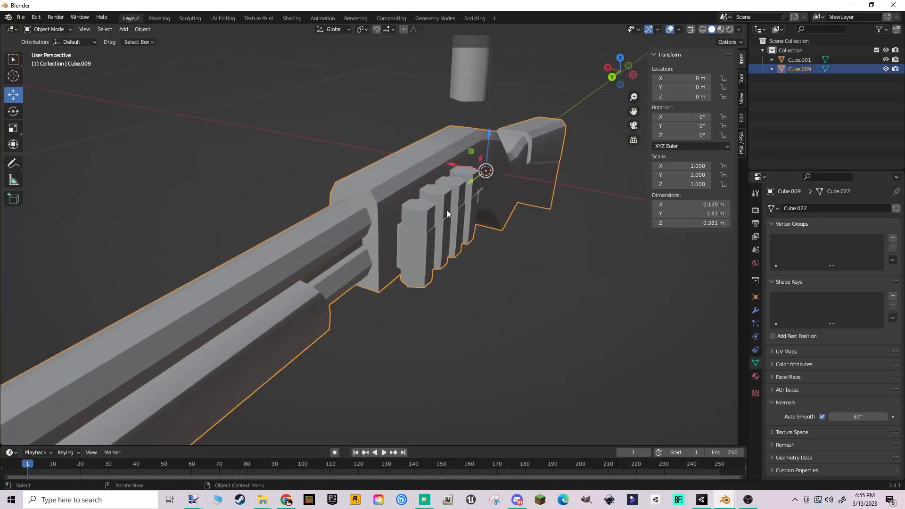
{"action": "left_click", "coordinate": [514, 273]}
{"action": "middle_click_drag", "start_coordinate": [514, 273], "coordinate": [487, 270]}
{"action": "scroll", "coordinate": [332, 239], "scroll_direction": "down", "scroll_amount": 1}
{"action": "middle_click_drag", "start_coordinate": [320, 274], "coordinate": [367, 223], "text": "shift"}
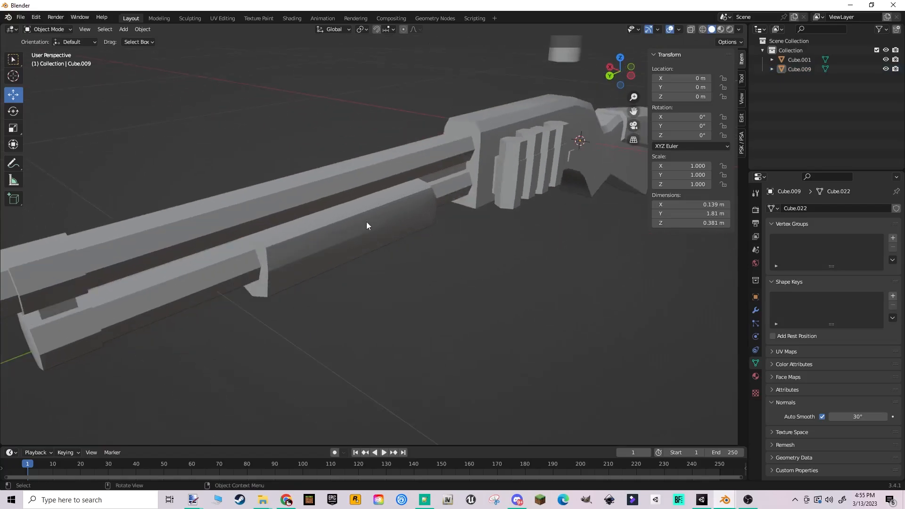
- Set the shotgun's Auto Smooth angle to 61°
{"action": "left_click_drag", "start_coordinate": [849, 419], "coordinate": [859, 417]}
{"action": "left_click", "coordinate": [858, 417]}
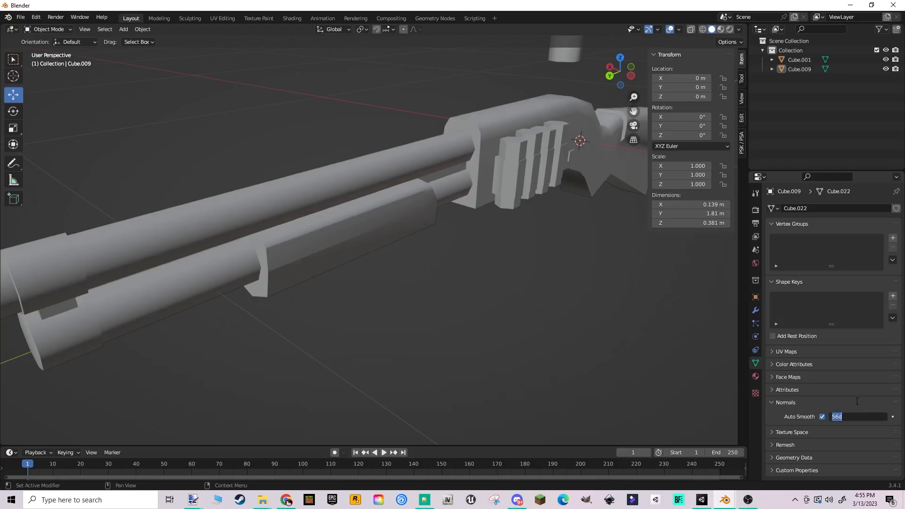
{"action": "type", "text": "61"}
{"action": "key", "text": "Return"}
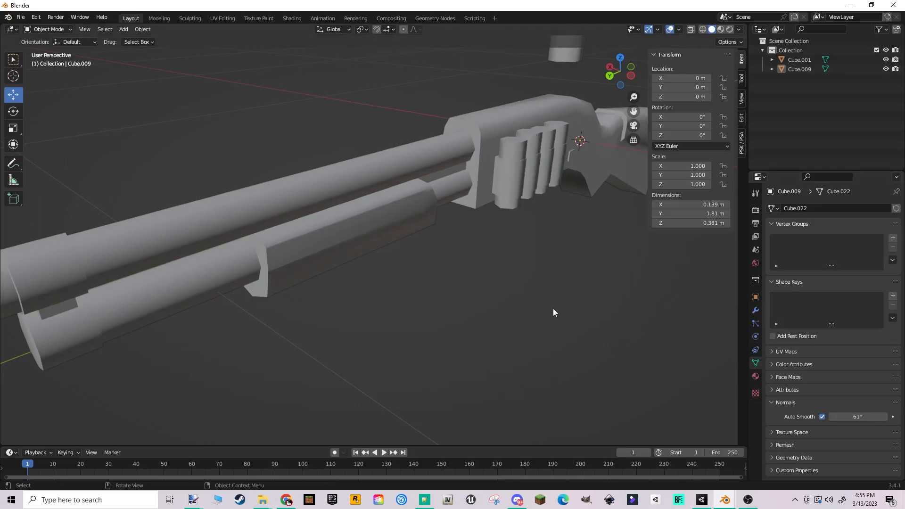
- Inspect the shotgun's smooth shading in Solid mode from the side, muzzle, stock and underside
{"action": "middle_click_drag", "start_coordinate": [567, 160], "coordinate": [343, 229]}
{"action": "middle_click_drag", "start_coordinate": [217, 161], "coordinate": [369, 219]}
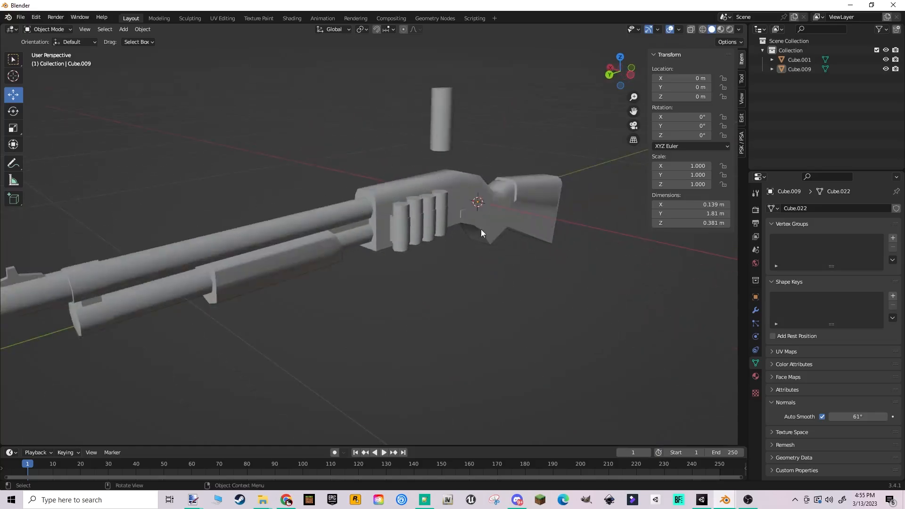
{"action": "middle_click_drag", "start_coordinate": [481, 229], "coordinate": [372, 196]}
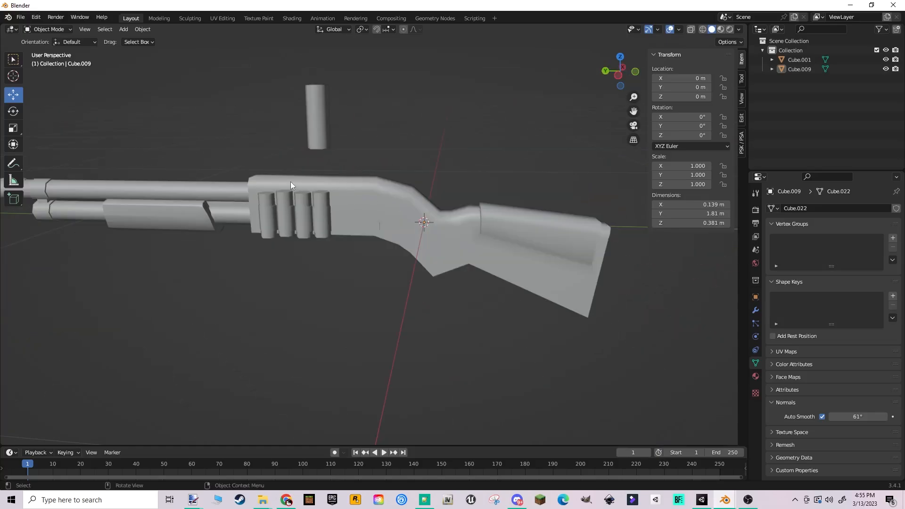
{"action": "key", "text": "z"}
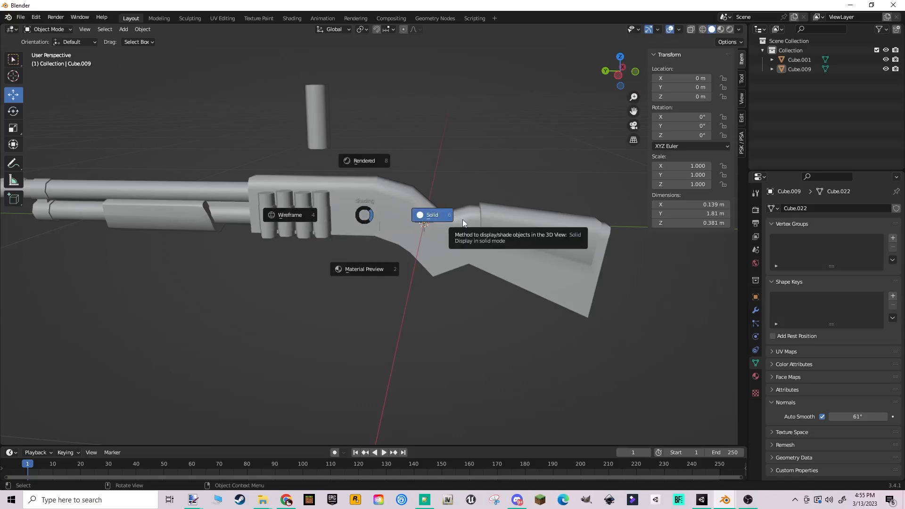
{"action": "left_click", "coordinate": [483, 218]}
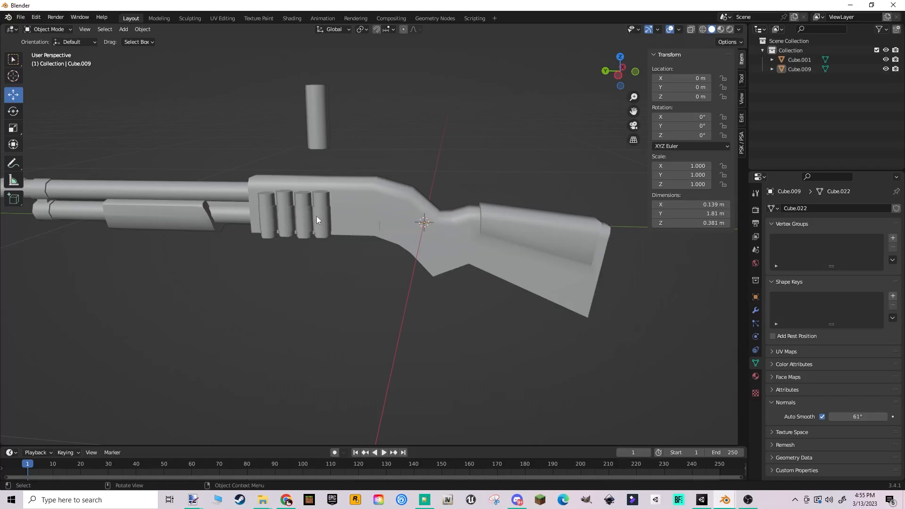
{"action": "middle_click_drag", "start_coordinate": [325, 244], "coordinate": [322, 182]}
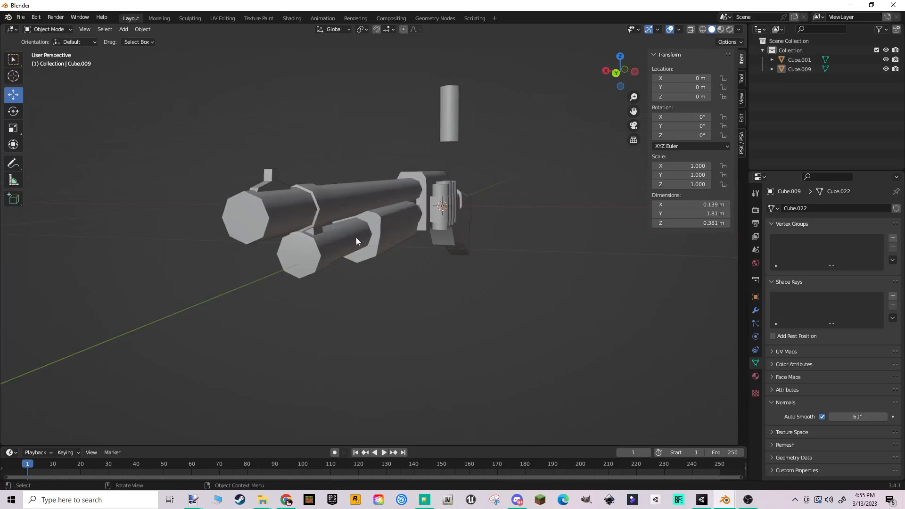
{"action": "middle_click_drag", "start_coordinate": [355, 236], "coordinate": [366, 188]}
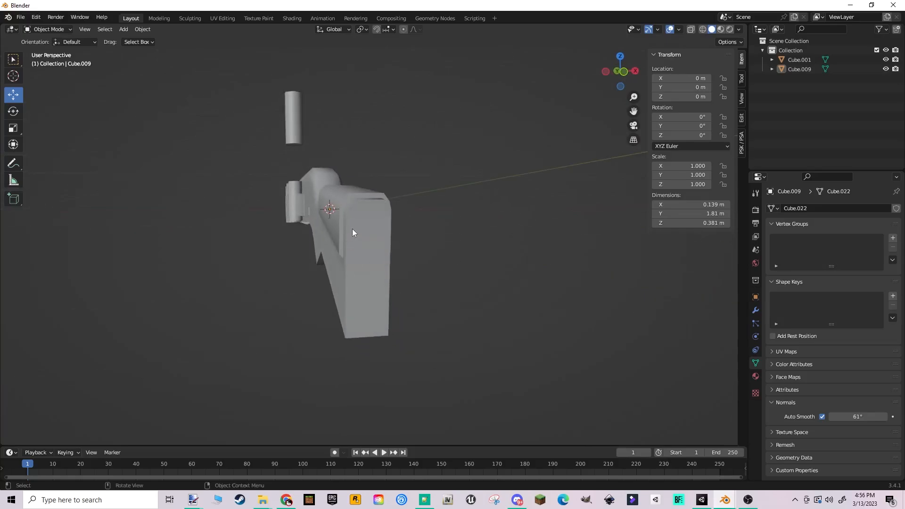
{"action": "middle_click_drag", "start_coordinate": [355, 227], "coordinate": [399, 194]}
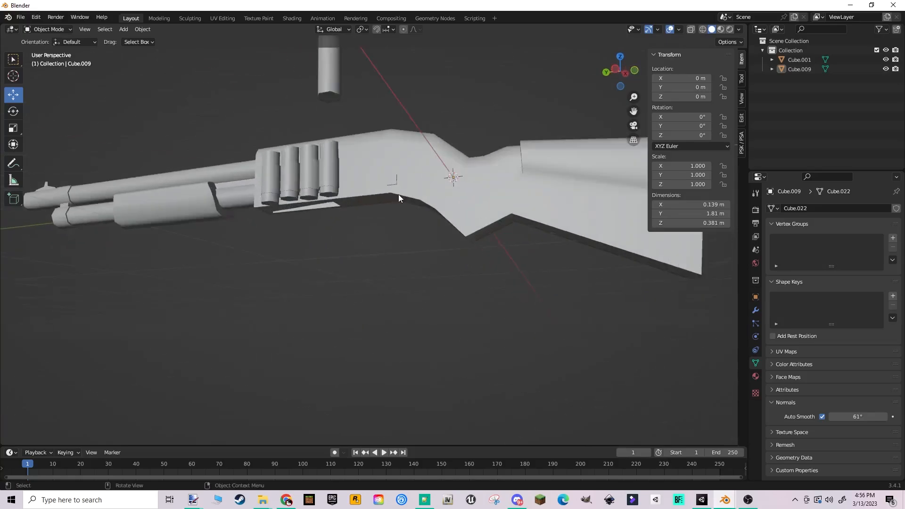
{"action": "scroll", "coordinate": [399, 197], "scroll_direction": "up", "scroll_amount": 3}
{"action": "middle_click_drag", "start_coordinate": [344, 174], "coordinate": [394, 235]}
{"action": "middle_click_drag", "start_coordinate": [317, 246], "coordinate": [275, 240]}
{"action": "scroll", "coordinate": [458, 220], "scroll_direction": "down", "scroll_amount": 2}
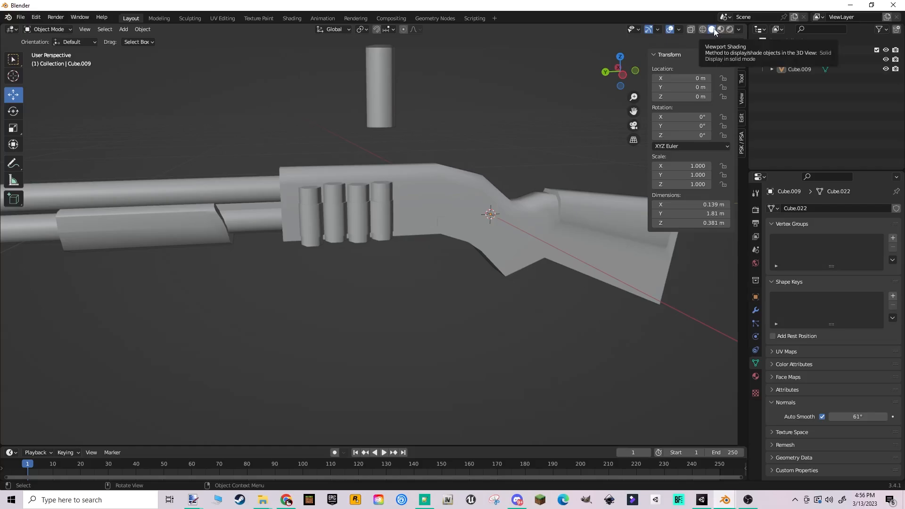
- Preview the shotgun and shells with their materials in Material Preview, and return to Solid shading
{"action": "key", "text": "z"}
{"action": "left_click", "coordinate": [559, 124]}
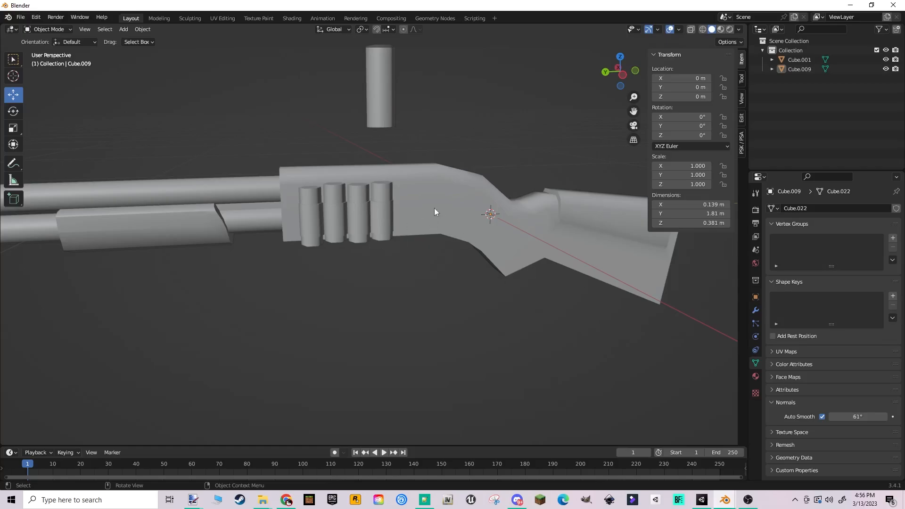
{"action": "key", "text": "z"}
{"action": "left_click", "coordinate": [444, 276]}
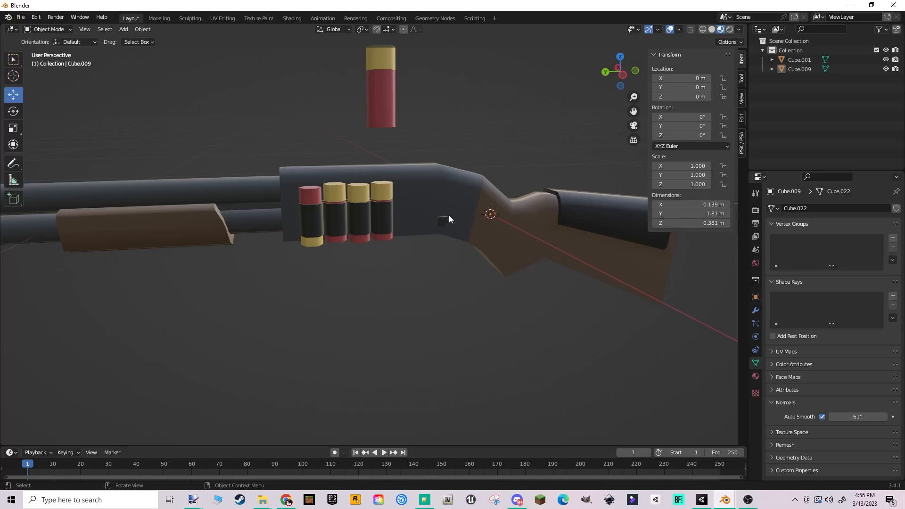
{"action": "key", "text": "z"}
{"action": "left_click", "coordinate": [495, 214]}
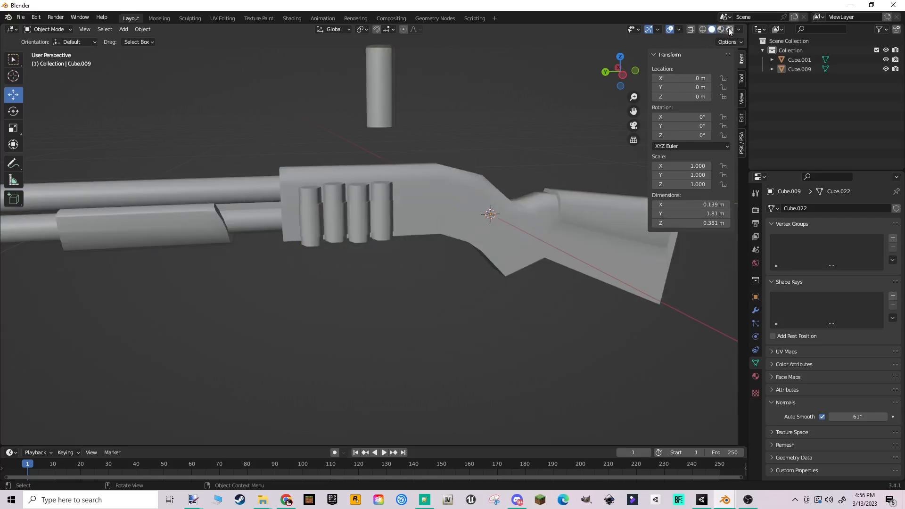
- Enable Cavity for the Solid viewport shading and inspect the shotgun's edges from several angles
{"action": "left_click", "coordinate": [740, 30]}
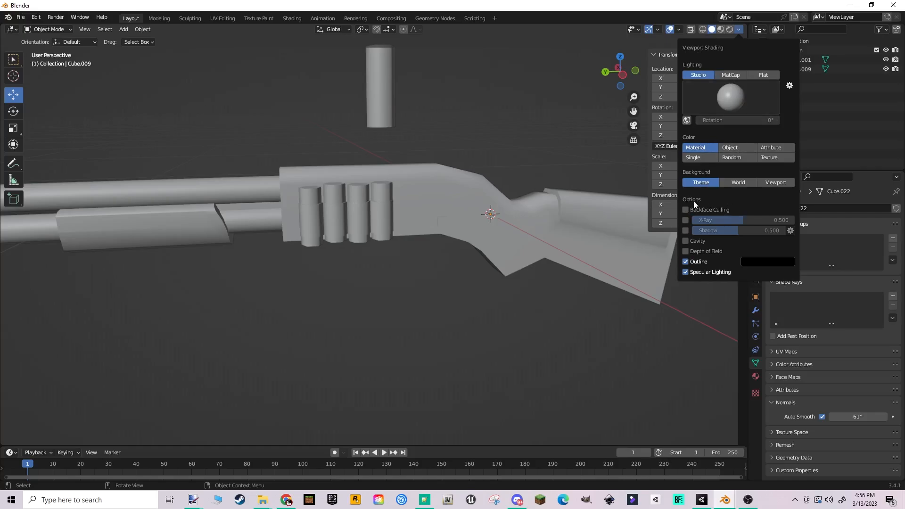
{"action": "left_click", "coordinate": [686, 241]}
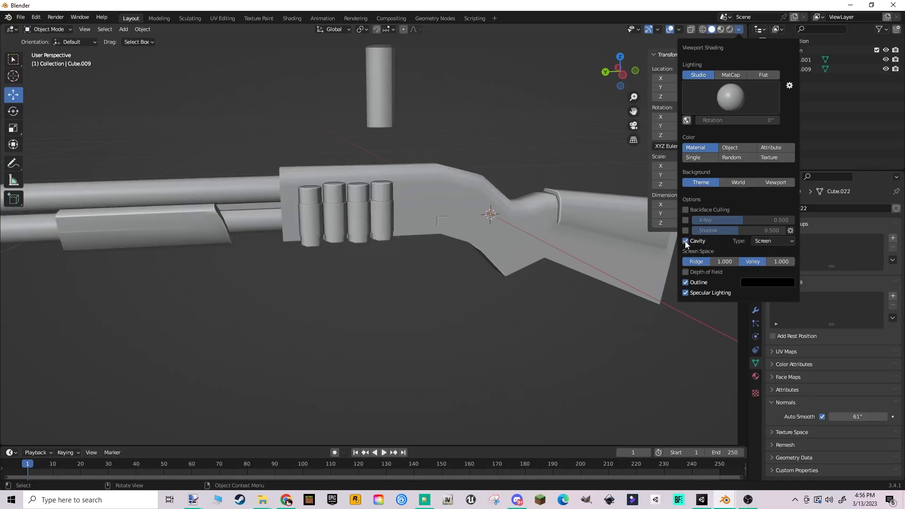
{"action": "scroll", "coordinate": [434, 204], "scroll_direction": "down", "scroll_amount": 1}
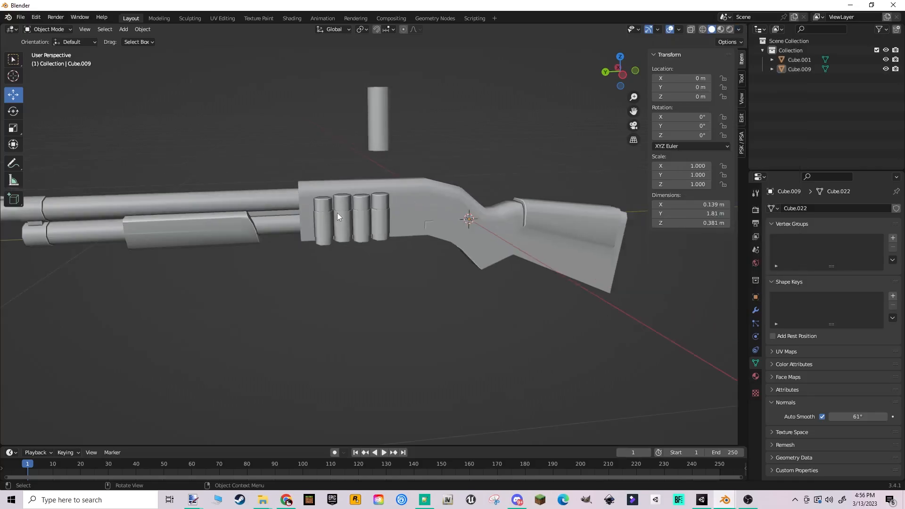
{"action": "middle_click_drag", "start_coordinate": [338, 213], "coordinate": [393, 212]}
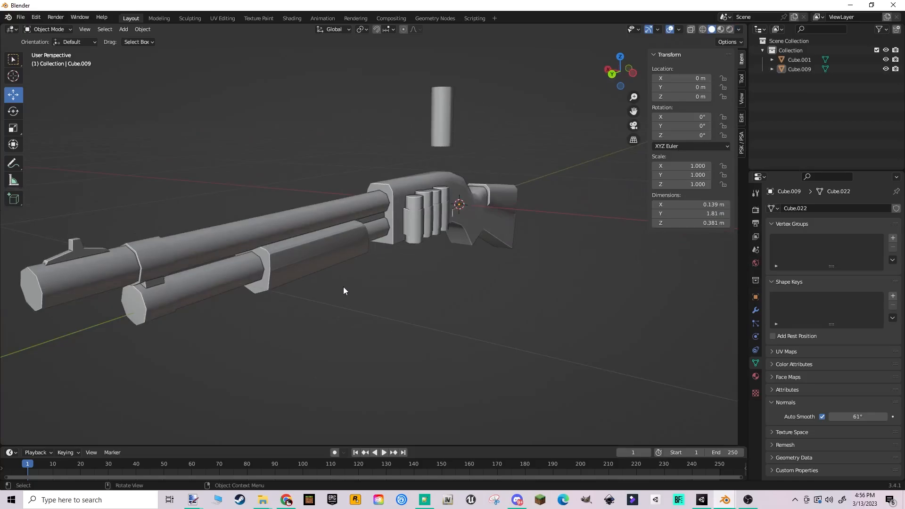
{"action": "middle_click_drag", "start_coordinate": [558, 224], "coordinate": [417, 211]}
{"action": "scroll", "coordinate": [417, 215], "scroll_direction": "up", "scroll_amount": 2}
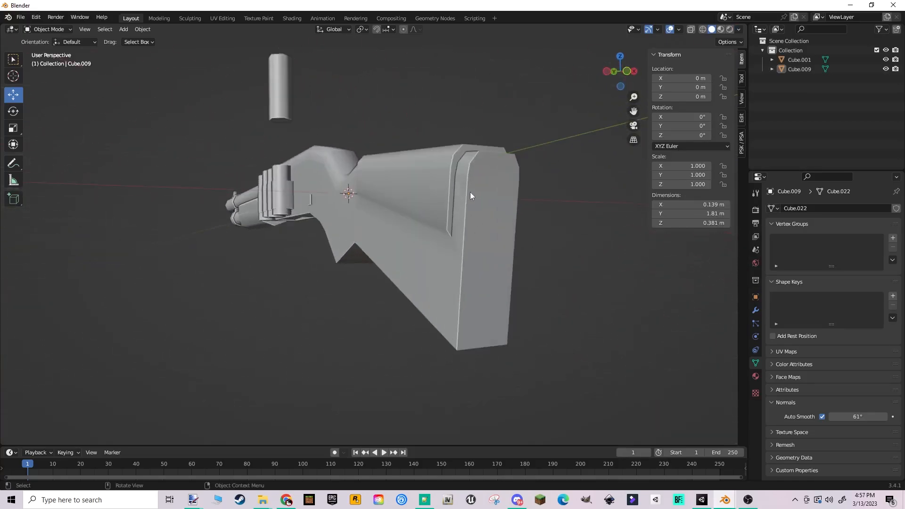
{"action": "middle_click_drag", "start_coordinate": [539, 213], "coordinate": [415, 188]}
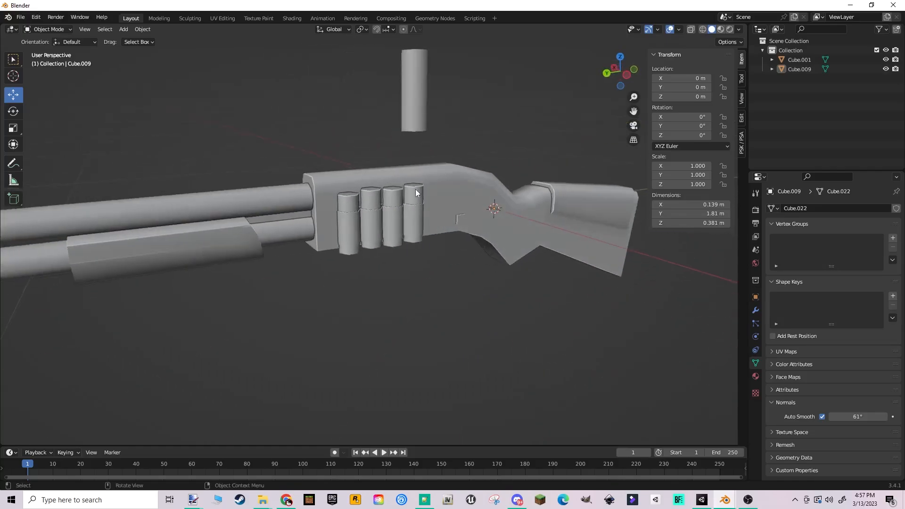
{"action": "mouse_move", "coordinate": [491, 207]}
{"action": "middle_mouse_down"}
{"action": "mouse_move", "coordinate": [480, 212]}
{"action": "mouse_move", "coordinate": [508, 209]}
{"action": "middle_mouse_up"}
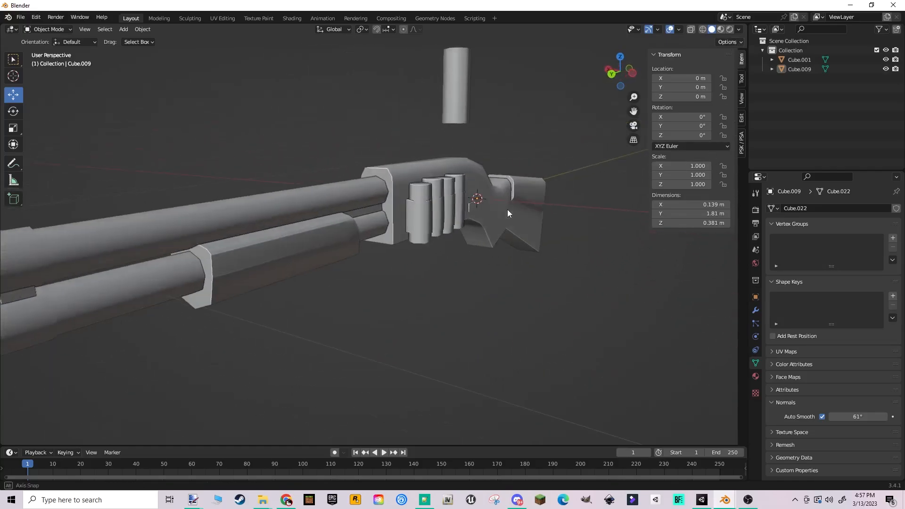
- Enable Shadow for the Solid viewport shading and look at the shadows on the shotgun
{"action": "left_click", "coordinate": [739, 30]}
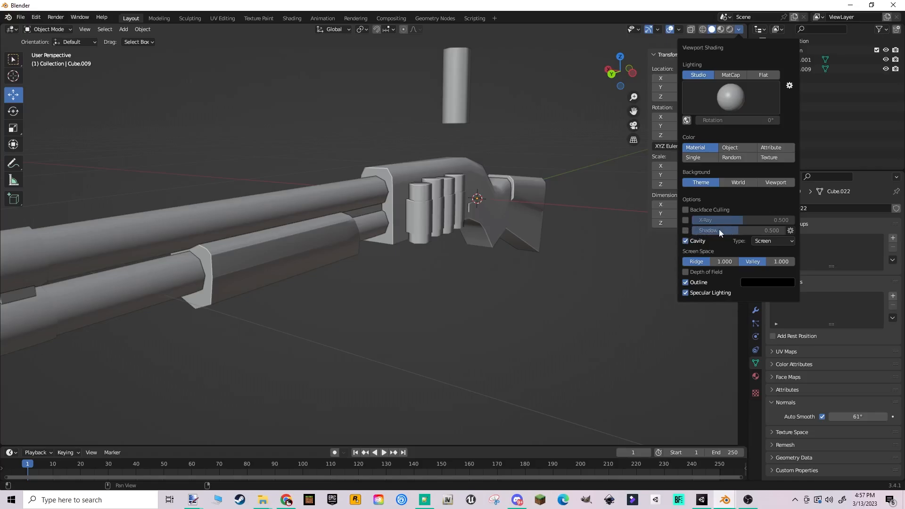
{"action": "left_click", "coordinate": [686, 231]}
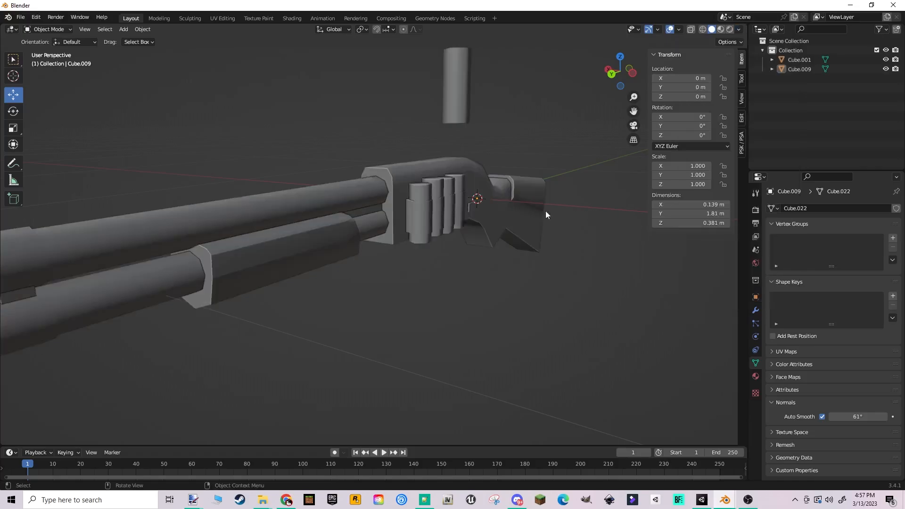
{"action": "mouse_move", "coordinate": [514, 187]}
{"action": "middle_mouse_down"}
{"action": "mouse_move", "coordinate": [393, 204]}
{"action": "mouse_move", "coordinate": [360, 187]}
{"action": "mouse_move", "coordinate": [538, 191]}
{"action": "middle_mouse_up"}
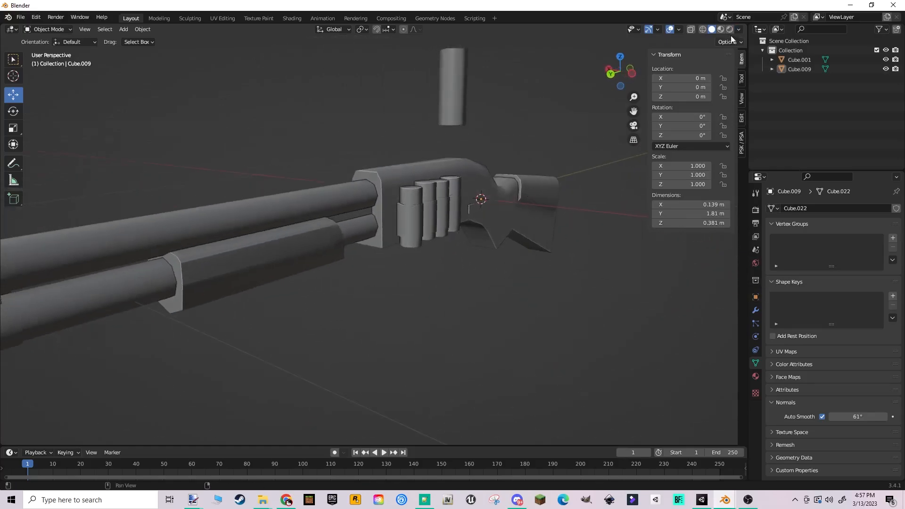
- Try a viewport Shadow strength of 0.410, set it back to 0.5, and inspect the shotgun from the stock end
{"action": "left_click", "coordinate": [739, 30]}
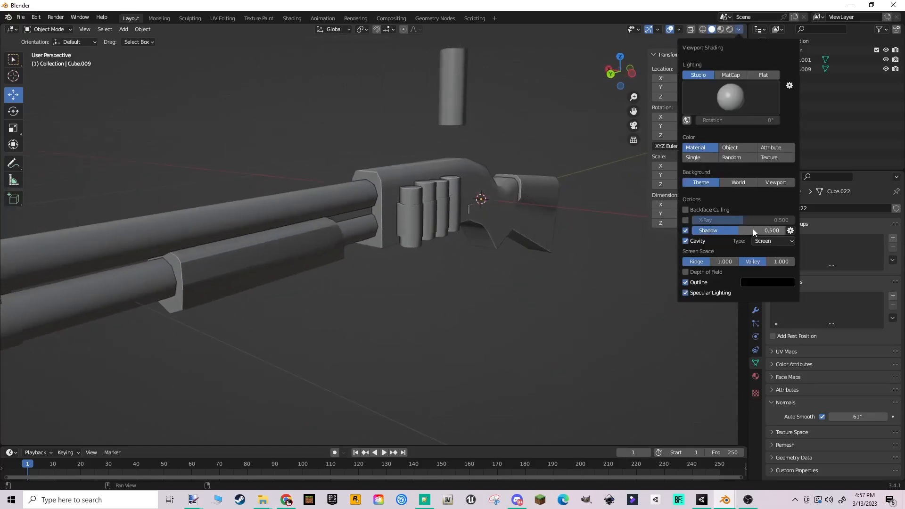
{"action": "mouse_move", "coordinate": [738, 230]}
{"action": "left_mouse_down"}
{"action": "mouse_move", "coordinate": [771, 230]}
{"action": "mouse_move", "coordinate": [730, 231]}
{"action": "left_mouse_up"}
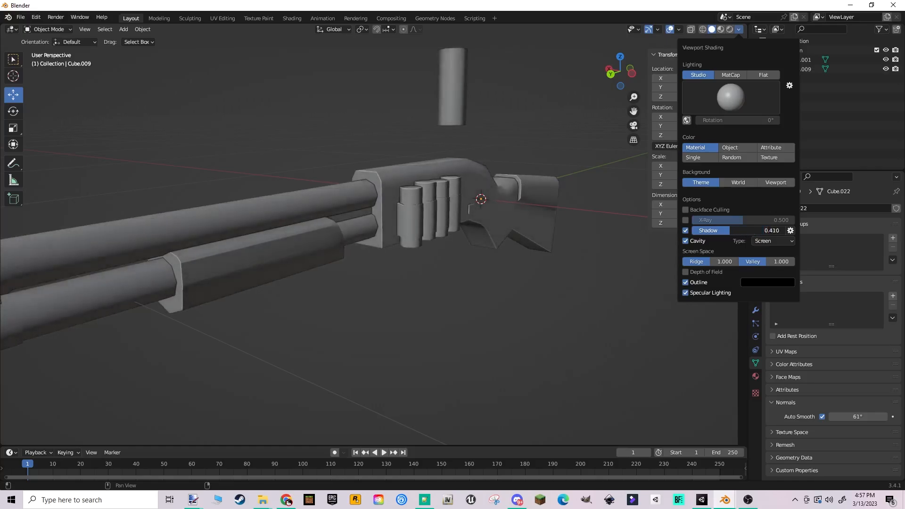
{"action": "left_click", "coordinate": [747, 231]}
{"action": "type", "text": "05"}
{"action": "key", "text": "Return"}
{"action": "left_click", "coordinate": [765, 230]}
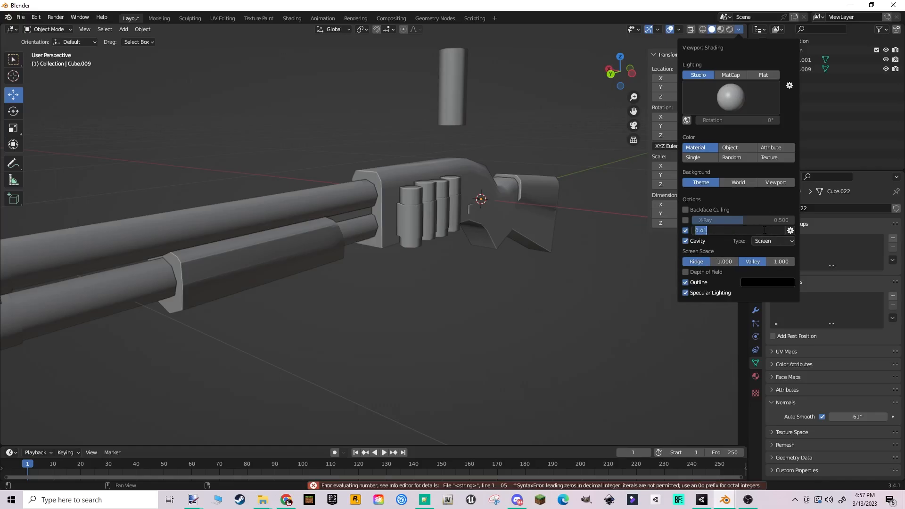
{"action": "type", "text": "0.5"}
{"action": "key", "text": "Return"}
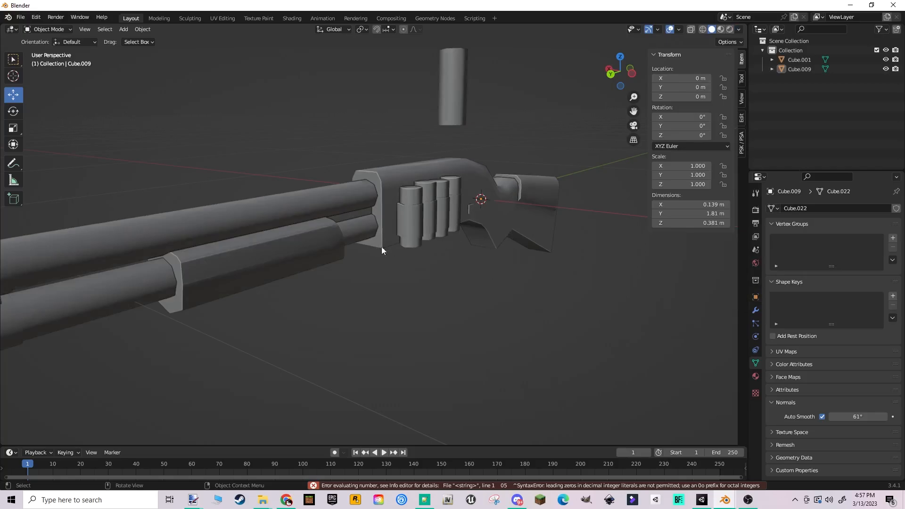
{"action": "middle_click_drag", "start_coordinate": [382, 250], "coordinate": [734, 66]}
- Try the Object color mode for the Solid shading, and return to Material color
{"action": "left_click", "coordinate": [740, 29]}
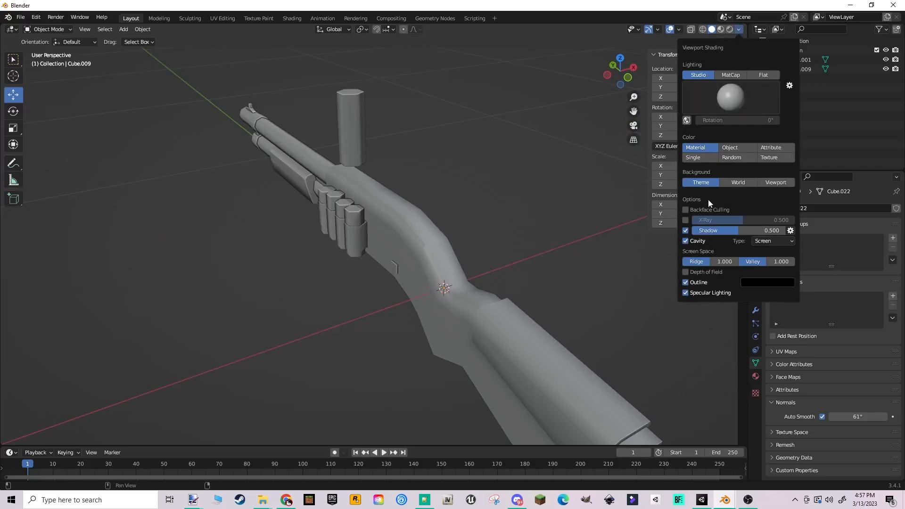
{"action": "left_click", "coordinate": [731, 148]}
{"action": "left_click", "coordinate": [686, 149]}
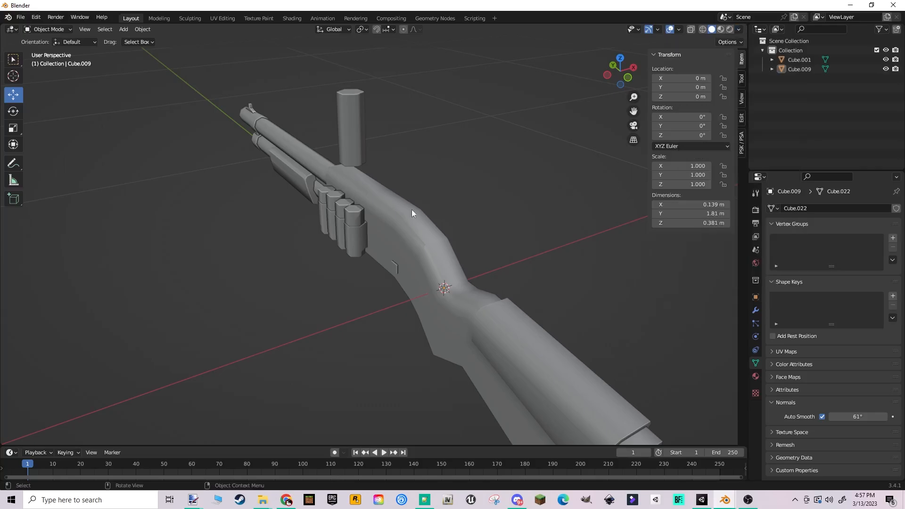
{"action": "mouse_move", "coordinate": [412, 209]}
{"action": "middle_mouse_down"}
{"action": "mouse_move", "coordinate": [408, 196]}
{"action": "mouse_move", "coordinate": [493, 186]}
{"action": "middle_mouse_up"}
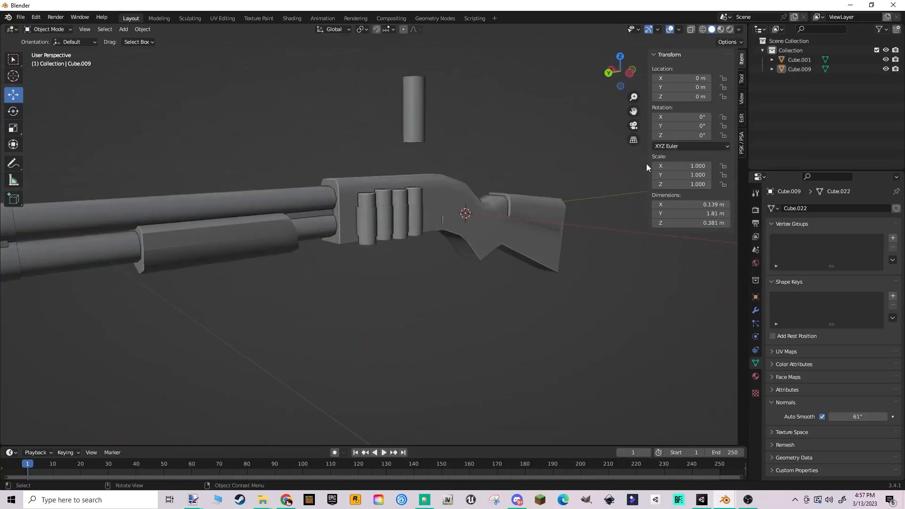
- Try the Single viewport color, and set the Solid shading color to Random
{"action": "left_click", "coordinate": [738, 30]}
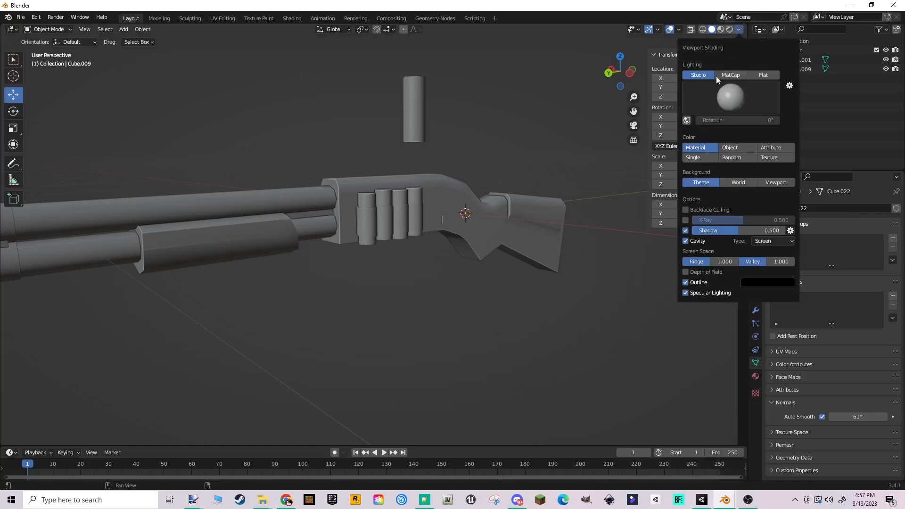
{"action": "left_click", "coordinate": [694, 157]}
{"action": "left_click", "coordinate": [726, 159]}
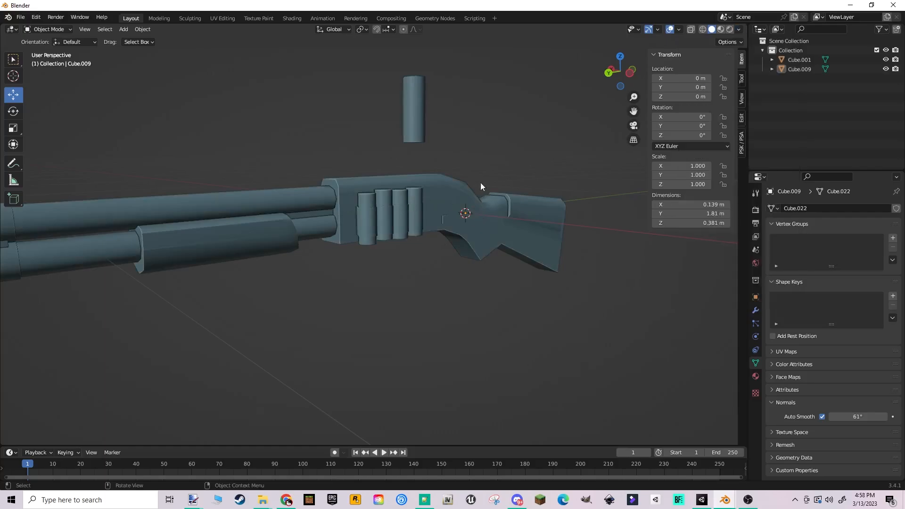
{"action": "middle_click_drag", "start_coordinate": [481, 185], "coordinate": [523, 204]}
{"action": "middle_click_drag", "start_coordinate": [586, 225], "coordinate": [540, 220], "text": "shift"}
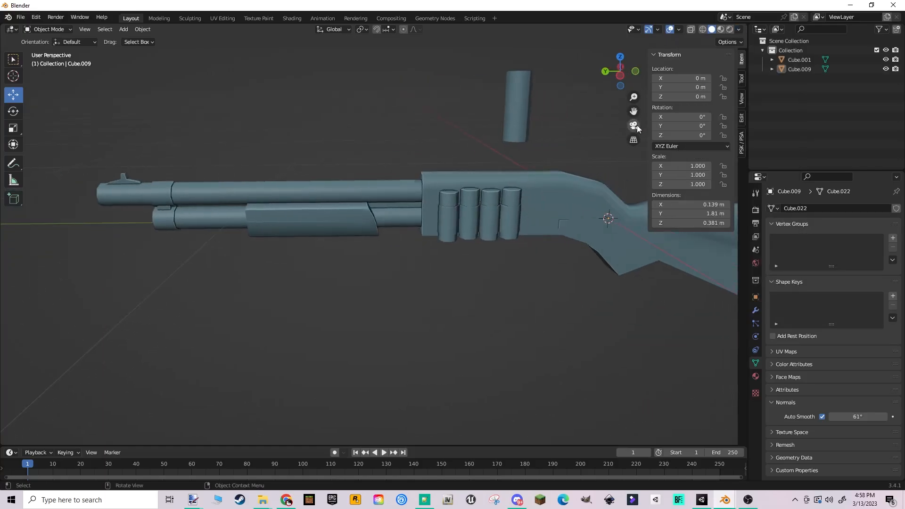
- Duplicate the shotgun twice and place the copies beside it along X, the second at about 0.65 m
{"action": "left_click", "coordinate": [608, 236]}
{"action": "key", "text": "shift+d"}
{"action": "right_click", "coordinate": [496, 288]}
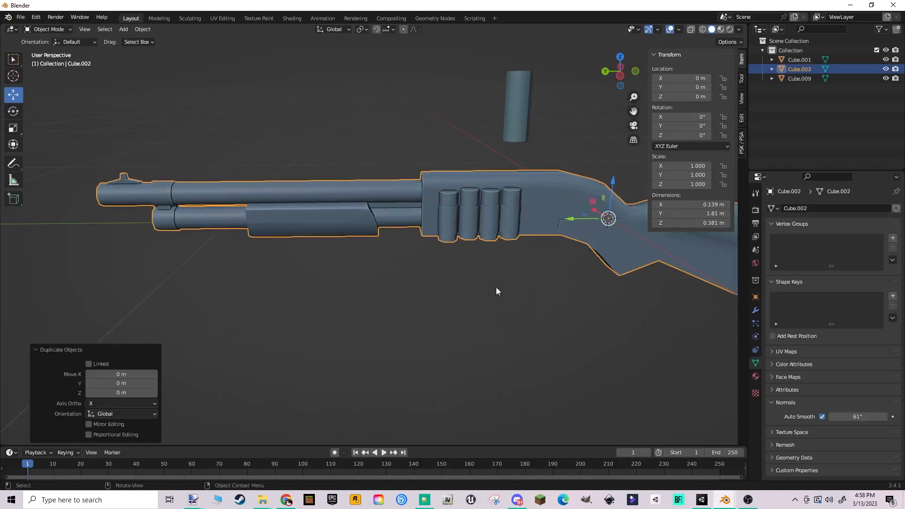
{"action": "middle_click_drag", "start_coordinate": [496, 288], "coordinate": [568, 303]}
{"action": "scroll", "coordinate": [561, 299], "scroll_direction": "down", "scroll_amount": 5}
{"action": "left_click_drag", "start_coordinate": [393, 175], "coordinate": [249, 136]}
{"action": "scroll", "coordinate": [446, 262], "scroll_direction": "up", "scroll_amount": 2}
{"action": "key", "text": "shift+d"}
{"action": "right_click", "coordinate": [446, 262]}
{"action": "left_click", "coordinate": [455, 256]}
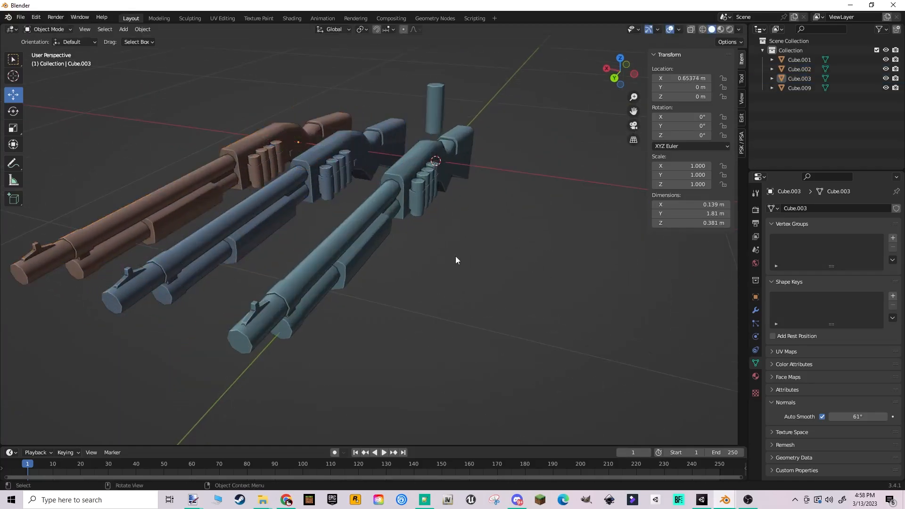
- Separate the original shotgun's pump grip into its own object by selecting its linked faces
{"action": "left_click", "coordinate": [346, 236]}
{"action": "key", "text": "Tab"}
{"action": "left_click", "coordinate": [351, 257]}
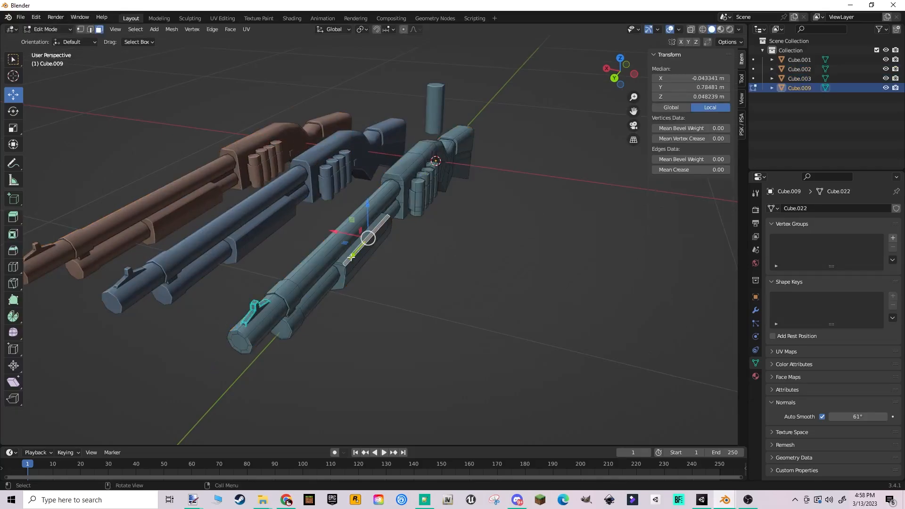
{"action": "key", "text": "ctrl+l"}
{"action": "key", "text": "p"}
{"action": "left_click", "coordinate": [351, 257]}
{"action": "key", "text": "Tab"}
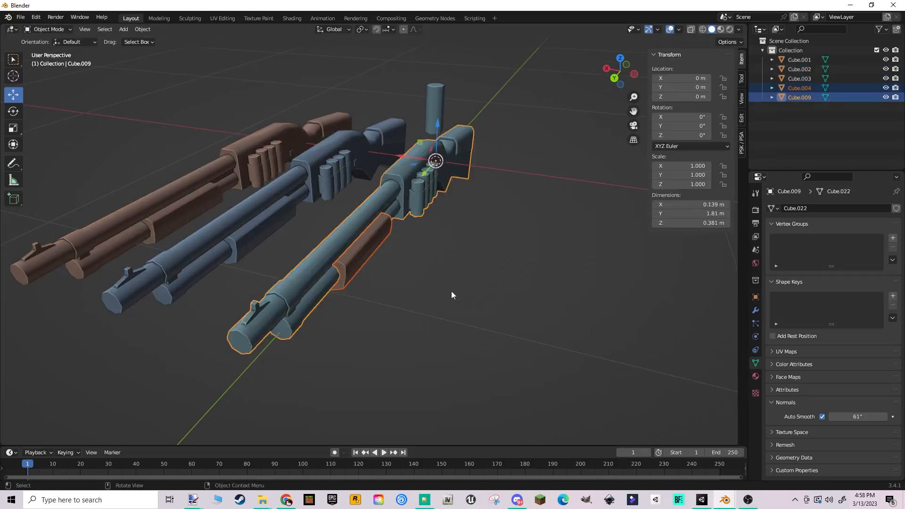
{"action": "left_click", "coordinate": [452, 290]}
- Separate the shell holder band around the four side-mounted shells into its own object
{"action": "middle_click_drag", "start_coordinate": [451, 291], "coordinate": [389, 260]}
{"action": "key", "text": "Tab"}
{"action": "left_click", "coordinate": [441, 213]}
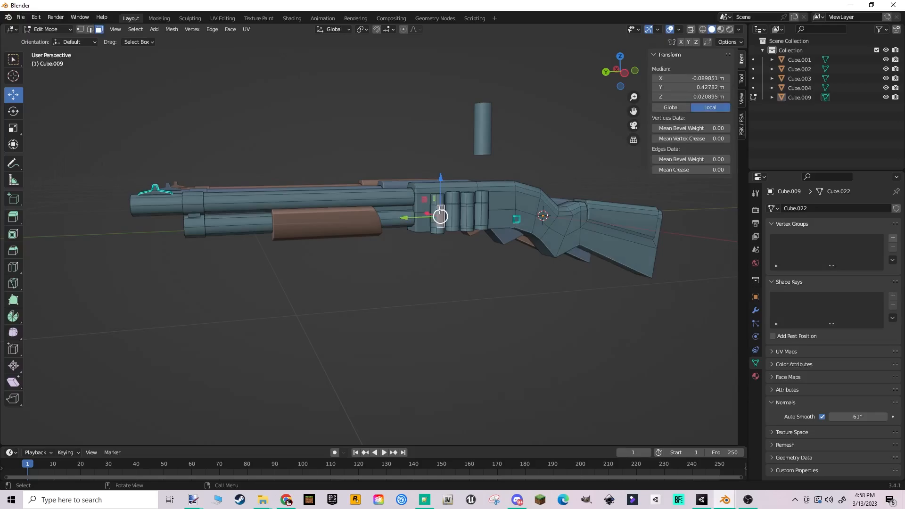
{"action": "key", "text": "ctrl+l"}
{"action": "key", "text": "l"}
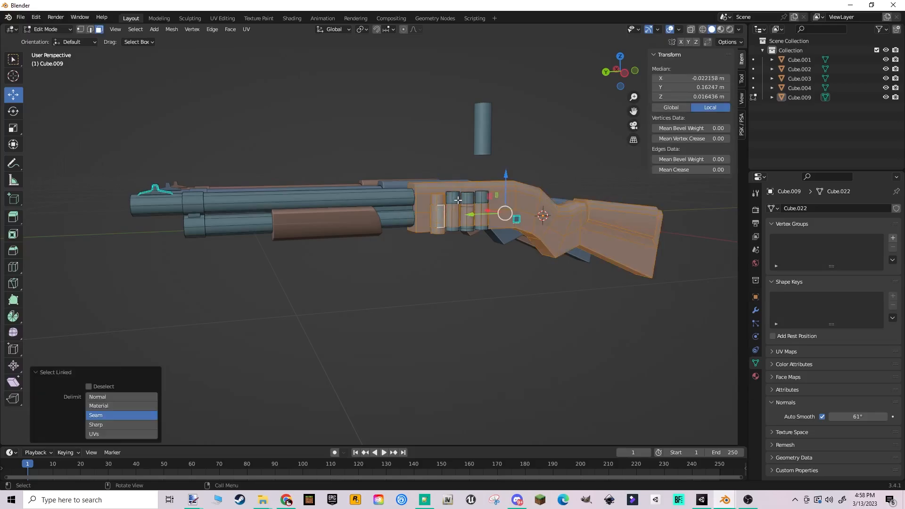
{"action": "key", "text": "ctrl+z"}
{"action": "left_click", "coordinate": [439, 221]}
{"action": "key", "text": "l"}
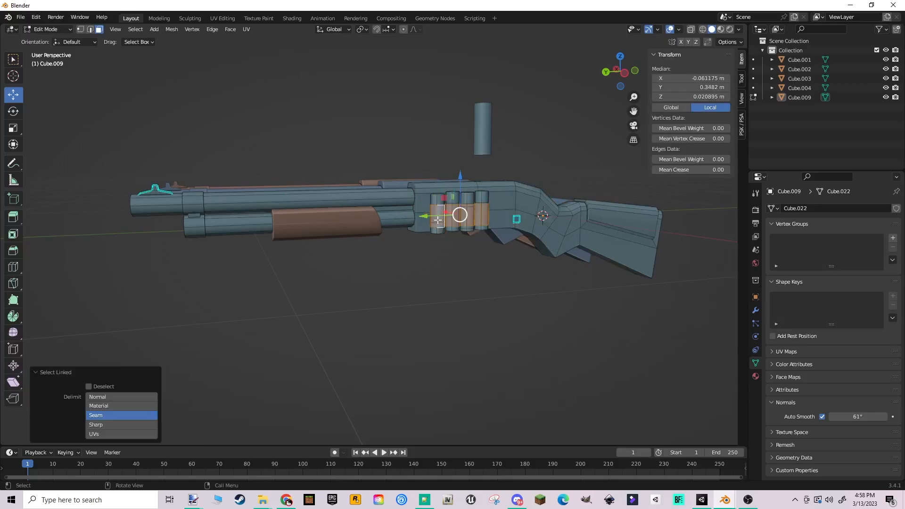
{"action": "key", "text": "p"}
{"action": "left_click", "coordinate": [438, 220]}
{"action": "key", "text": "Tab"}
{"action": "scroll", "coordinate": [467, 258], "scroll_direction": "up", "scroll_amount": 4}
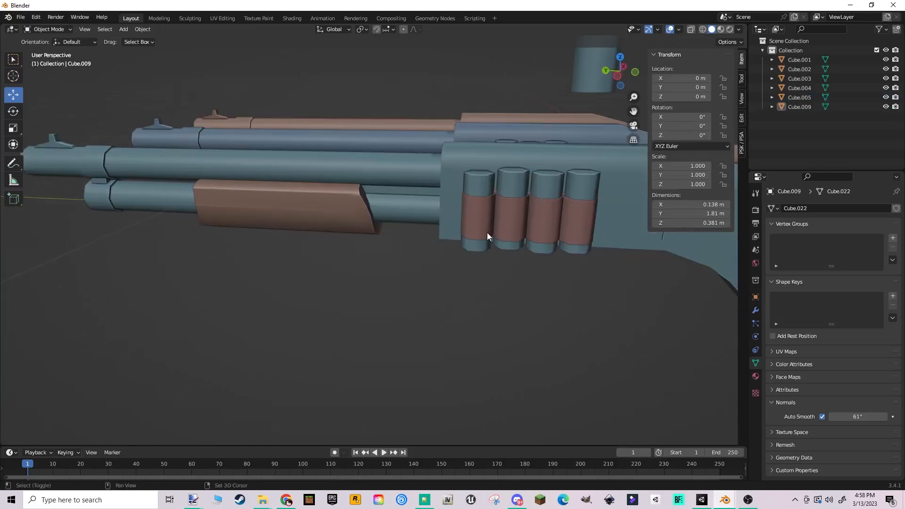
- Select the linked geometry of all four shells on the receiver and separate them into one object
{"action": "key", "text": "Tab"}
{"action": "left_click", "coordinate": [405, 195]}
{"action": "key", "text": "l"}
{"action": "key", "text": "l"}
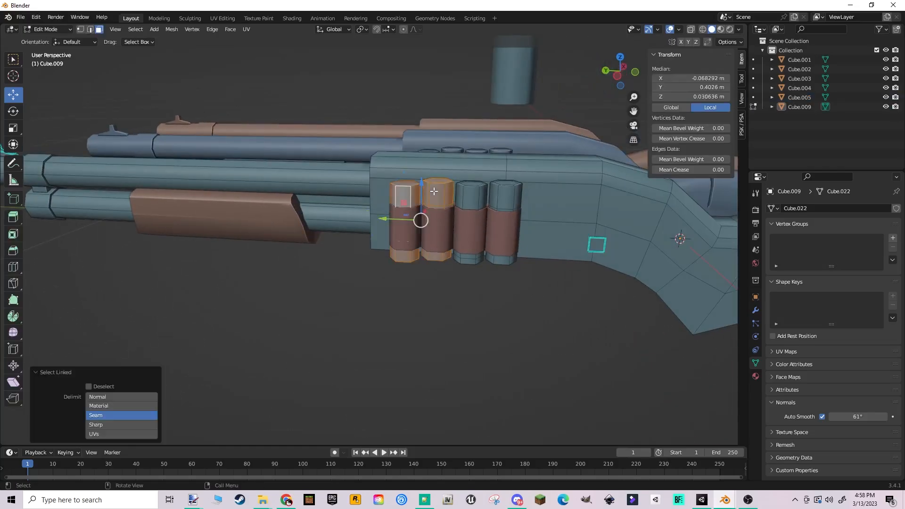
{"action": "key", "text": "l"}
{"action": "key", "text": "l"}
{"action": "key", "text": "p"}
{"action": "left_click", "coordinate": [509, 196]}
{"action": "key", "text": "Tab"}
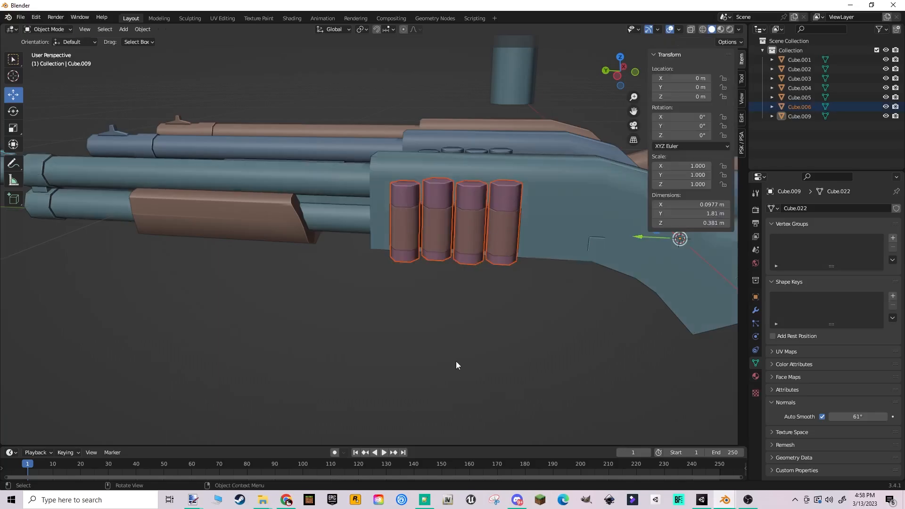
{"action": "middle_click_drag", "start_coordinate": [457, 364], "coordinate": [587, 298]}
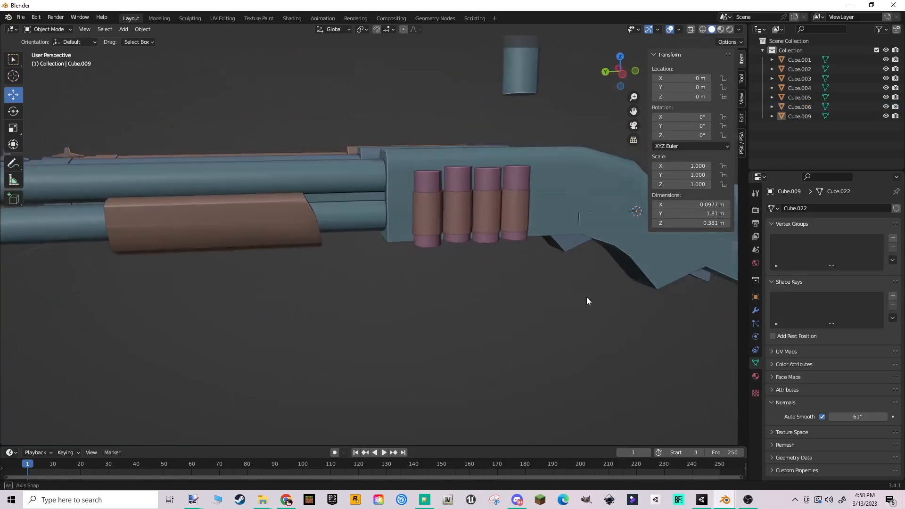
- Separate the small connector between the barrel and the magazine tube near the muzzle into its own object
{"action": "middle_click_drag", "start_coordinate": [170, 232], "coordinate": [419, 246], "text": "shift"}
{"action": "left_click", "coordinate": [241, 233]}
{"action": "key", "text": "Tab"}
{"action": "key", "text": "l"}
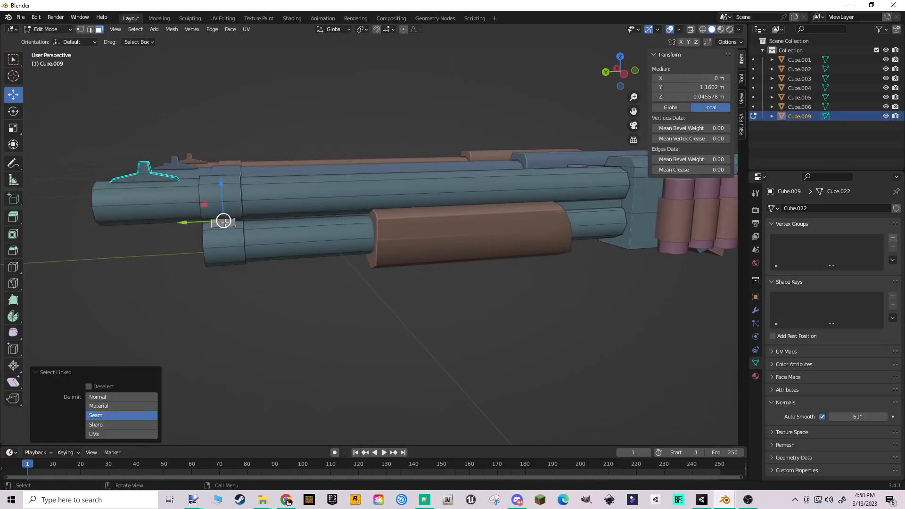
{"action": "key", "text": "p"}
{"action": "left_click", "coordinate": [228, 223]}
- Separate the strip between the barrel and the magazine tube beside the receiver, and return to Object Mode
{"action": "key", "text": "l"}
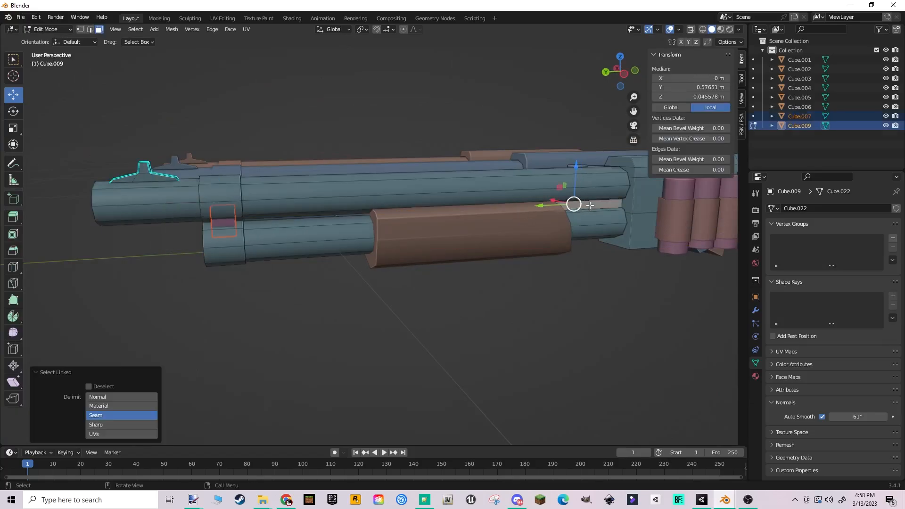
{"action": "key", "text": "p"}
{"action": "left_click", "coordinate": [590, 205]}
{"action": "key", "text": "Tab"}
{"action": "scroll", "coordinate": [416, 222], "scroll_direction": "down", "scroll_amount": 2}
{"action": "left_click", "coordinate": [540, 312]}
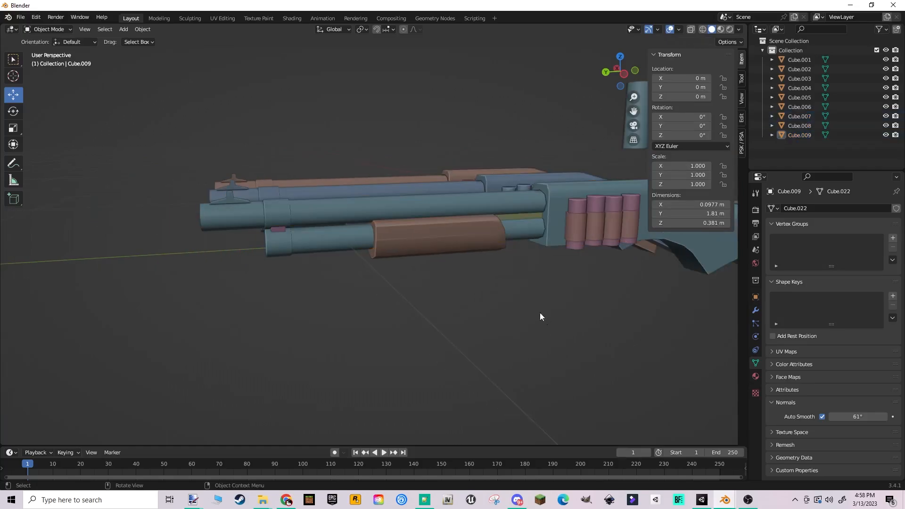
{"action": "middle_click_drag", "start_coordinate": [539, 312], "coordinate": [499, 305]}
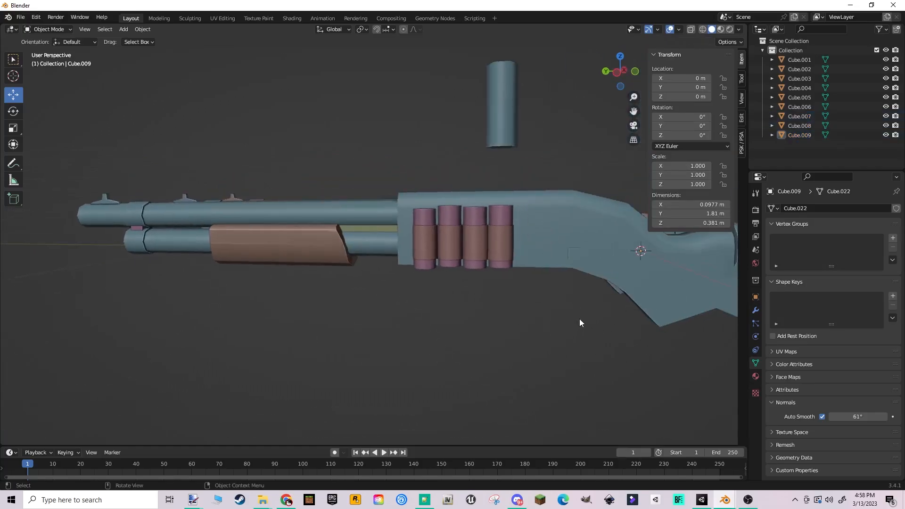
- Set the Solid shading color to Texture and inspect the three shotguns and the shell from the muzzles and stocks
{"action": "left_click", "coordinate": [739, 29]}
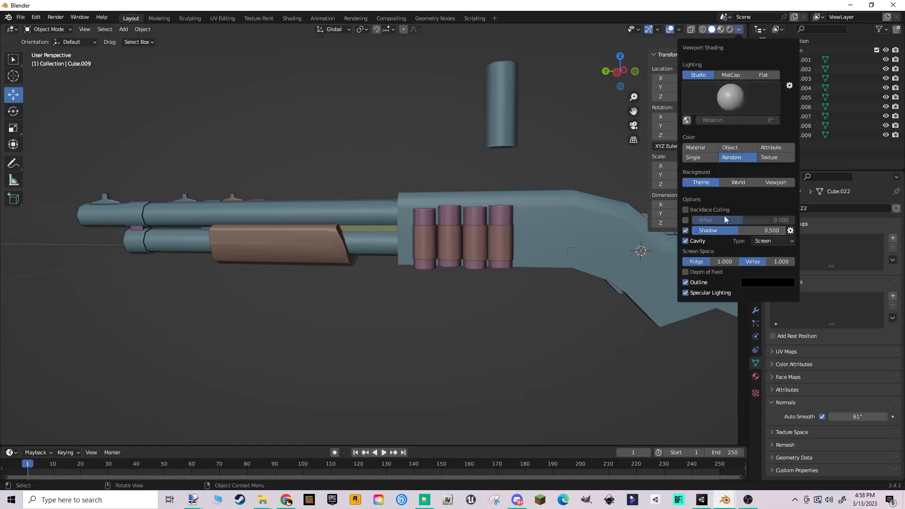
{"action": "left_click", "coordinate": [768, 158]}
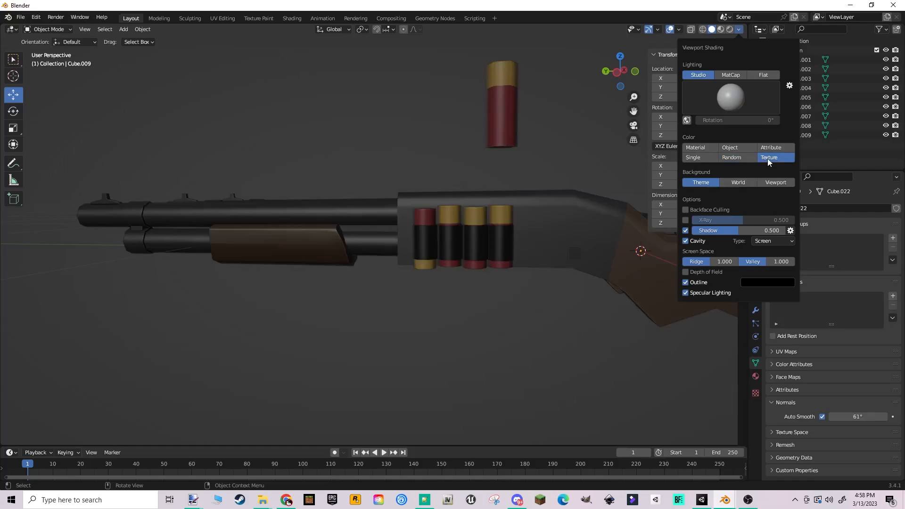
{"action": "middle_click_drag", "start_coordinate": [392, 257], "coordinate": [497, 273]}
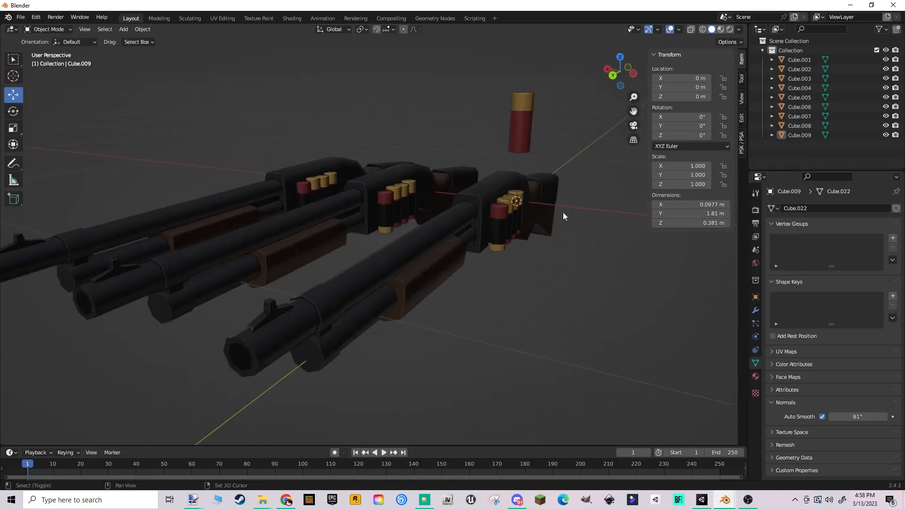
{"action": "middle_click_drag", "start_coordinate": [562, 215], "coordinate": [469, 273]}
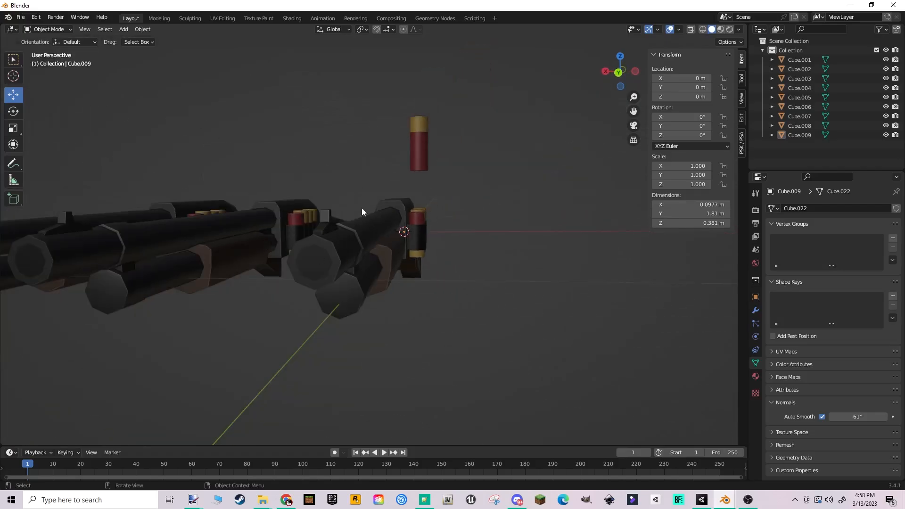
{"action": "mouse_move", "coordinate": [340, 206]}
{"action": "middle_mouse_down"}
{"action": "mouse_move", "coordinate": [360, 235]}
{"action": "mouse_move", "coordinate": [392, 234]}
{"action": "middle_mouse_up"}
{"action": "key", "text": "z"}
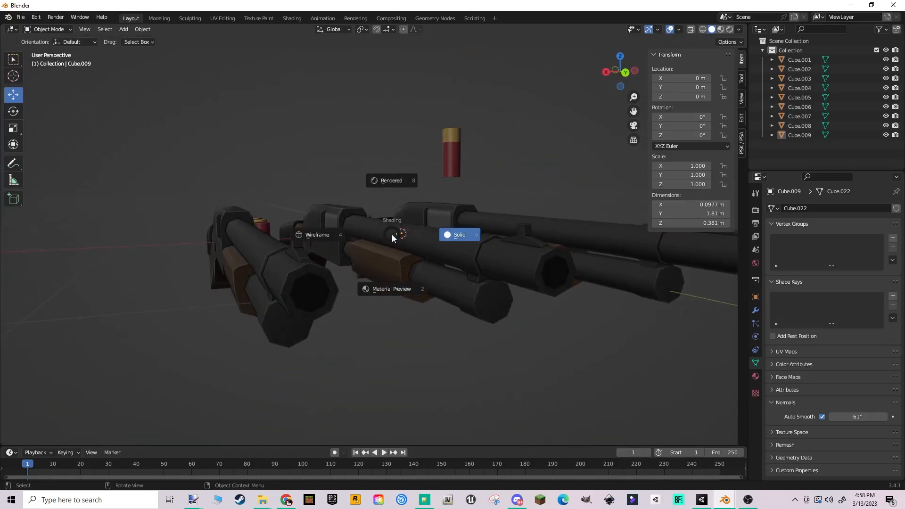
{"action": "left_click", "coordinate": [466, 236]}
{"action": "middle_click_drag", "start_coordinate": [340, 253], "coordinate": [438, 259]}
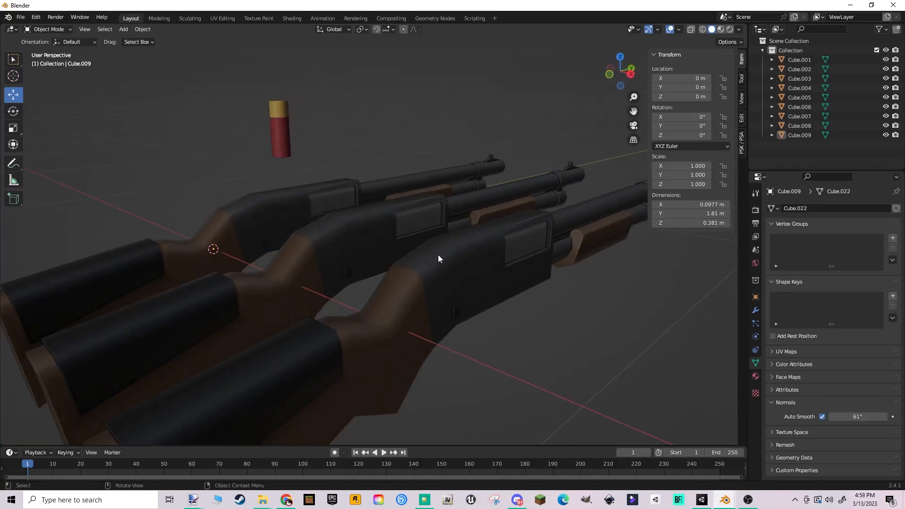